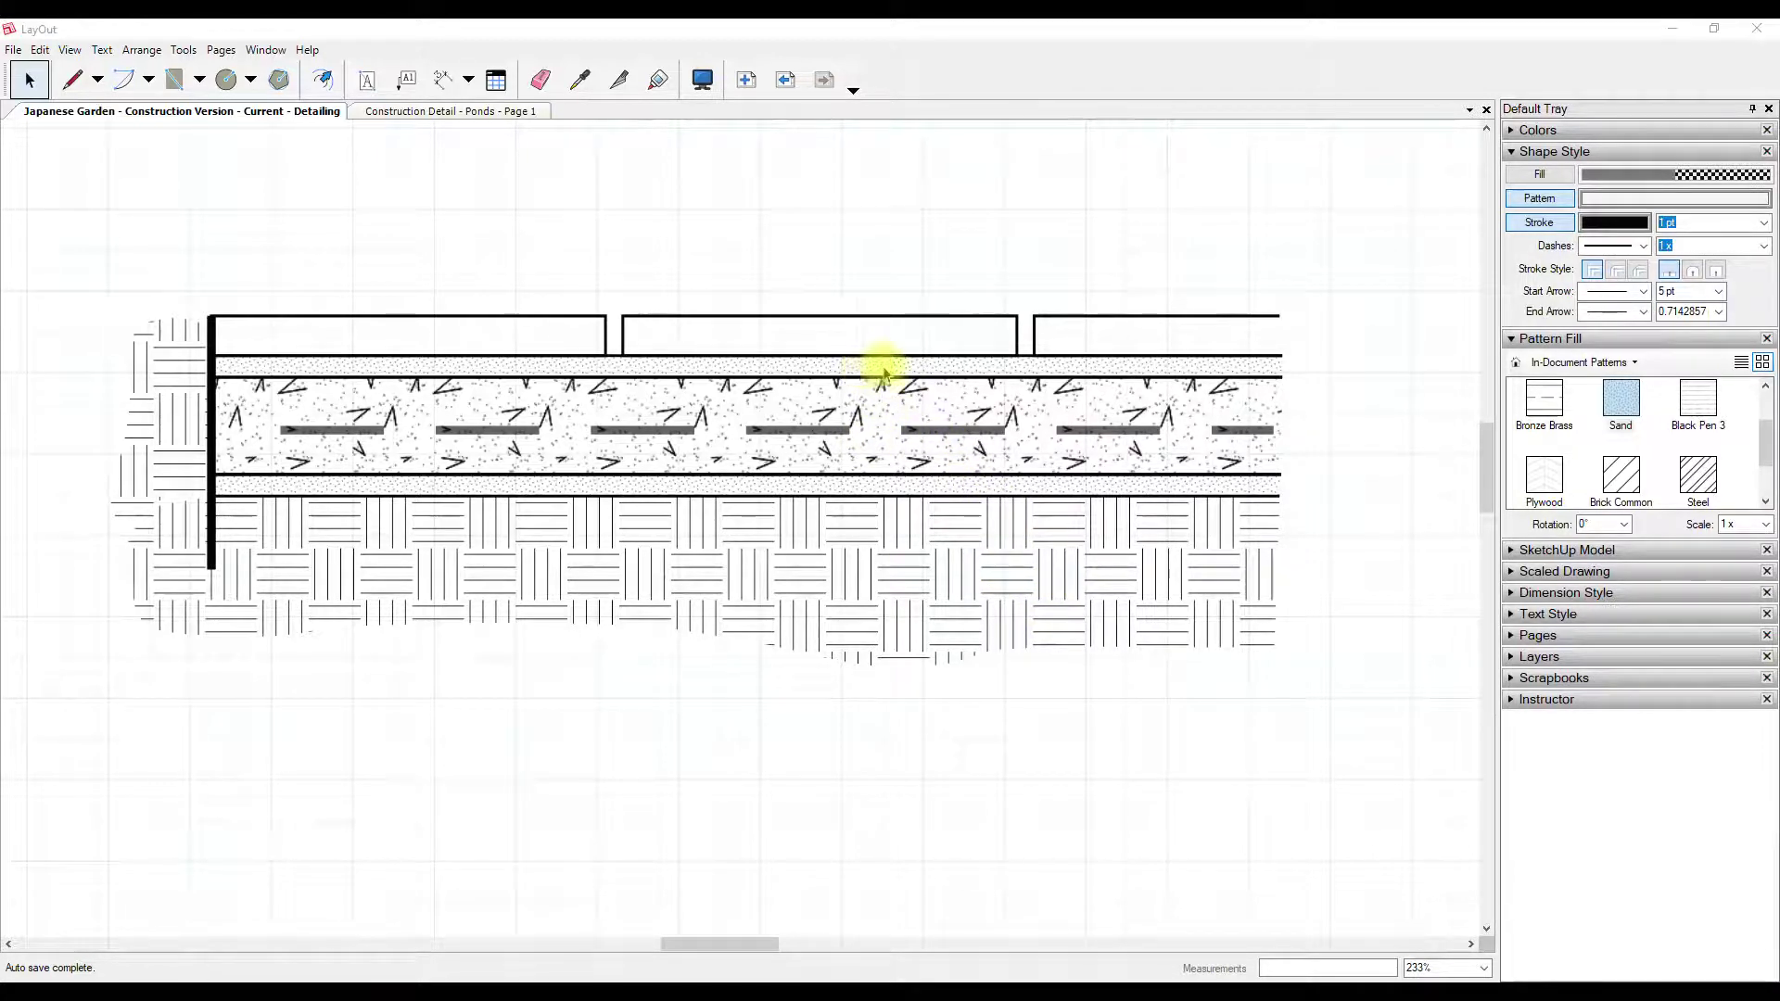
# Step: Give the first top rectangle a Sand pattern fill
pyautogui.scroll(2, 876, 385)
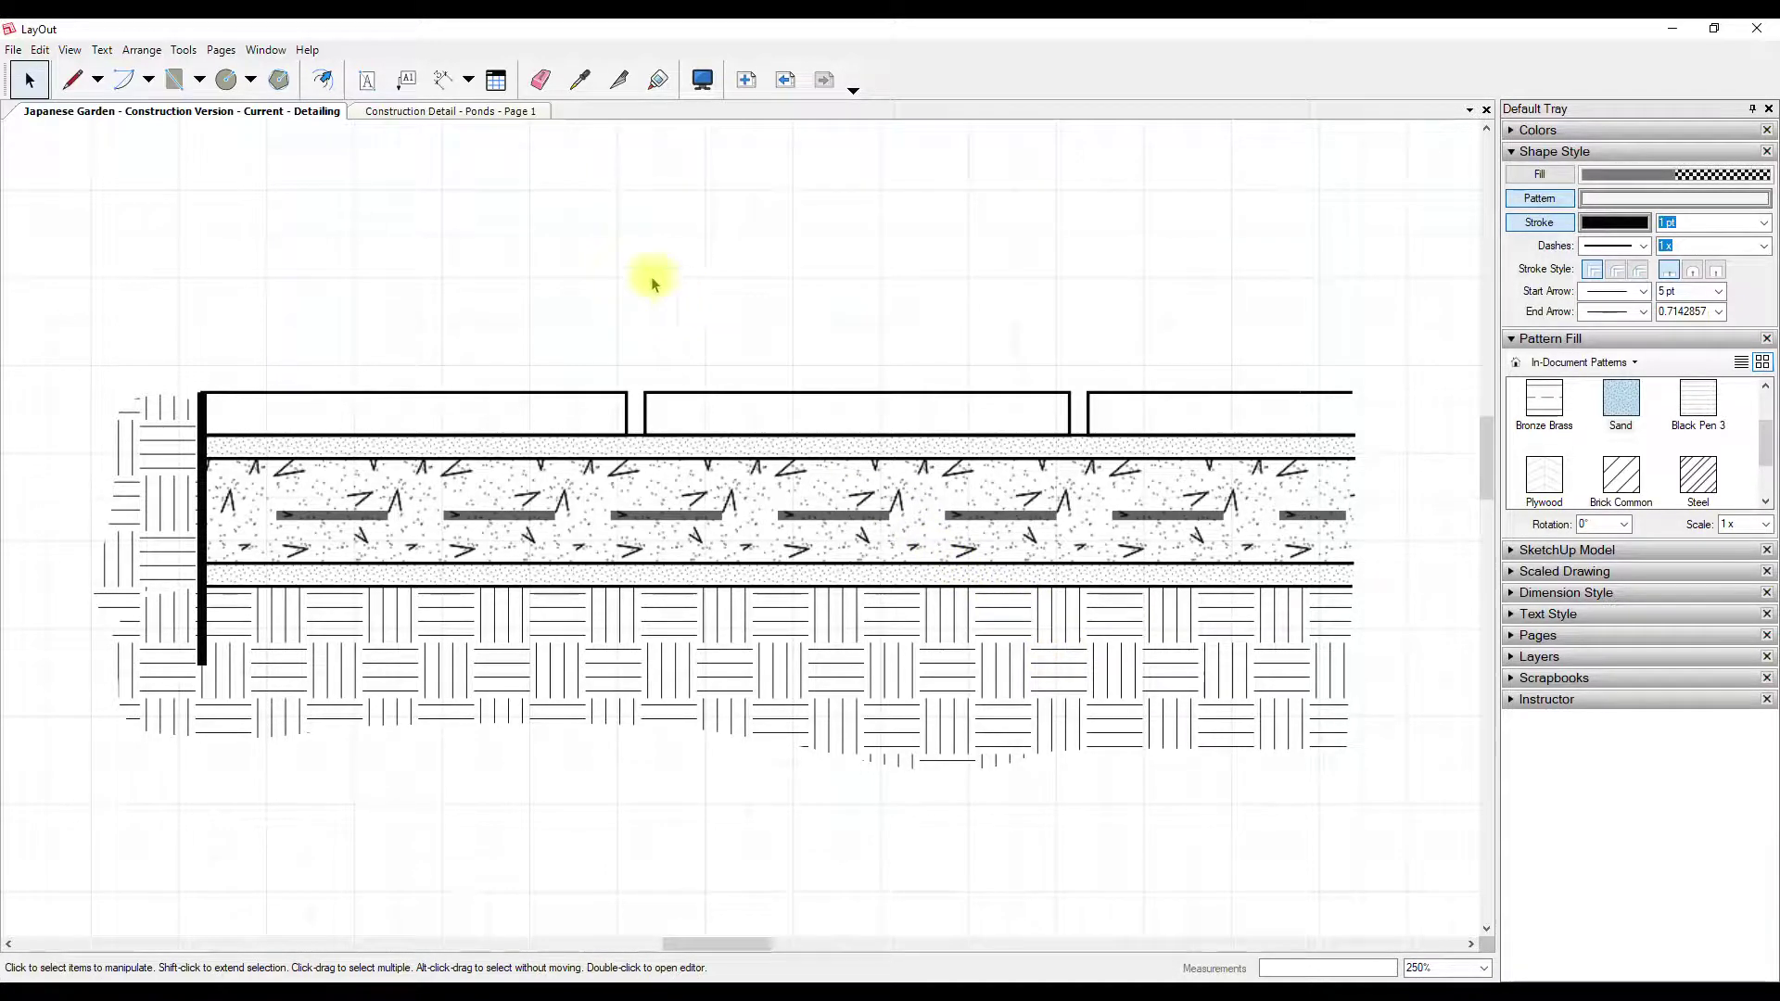
pyautogui.click(555, 392)
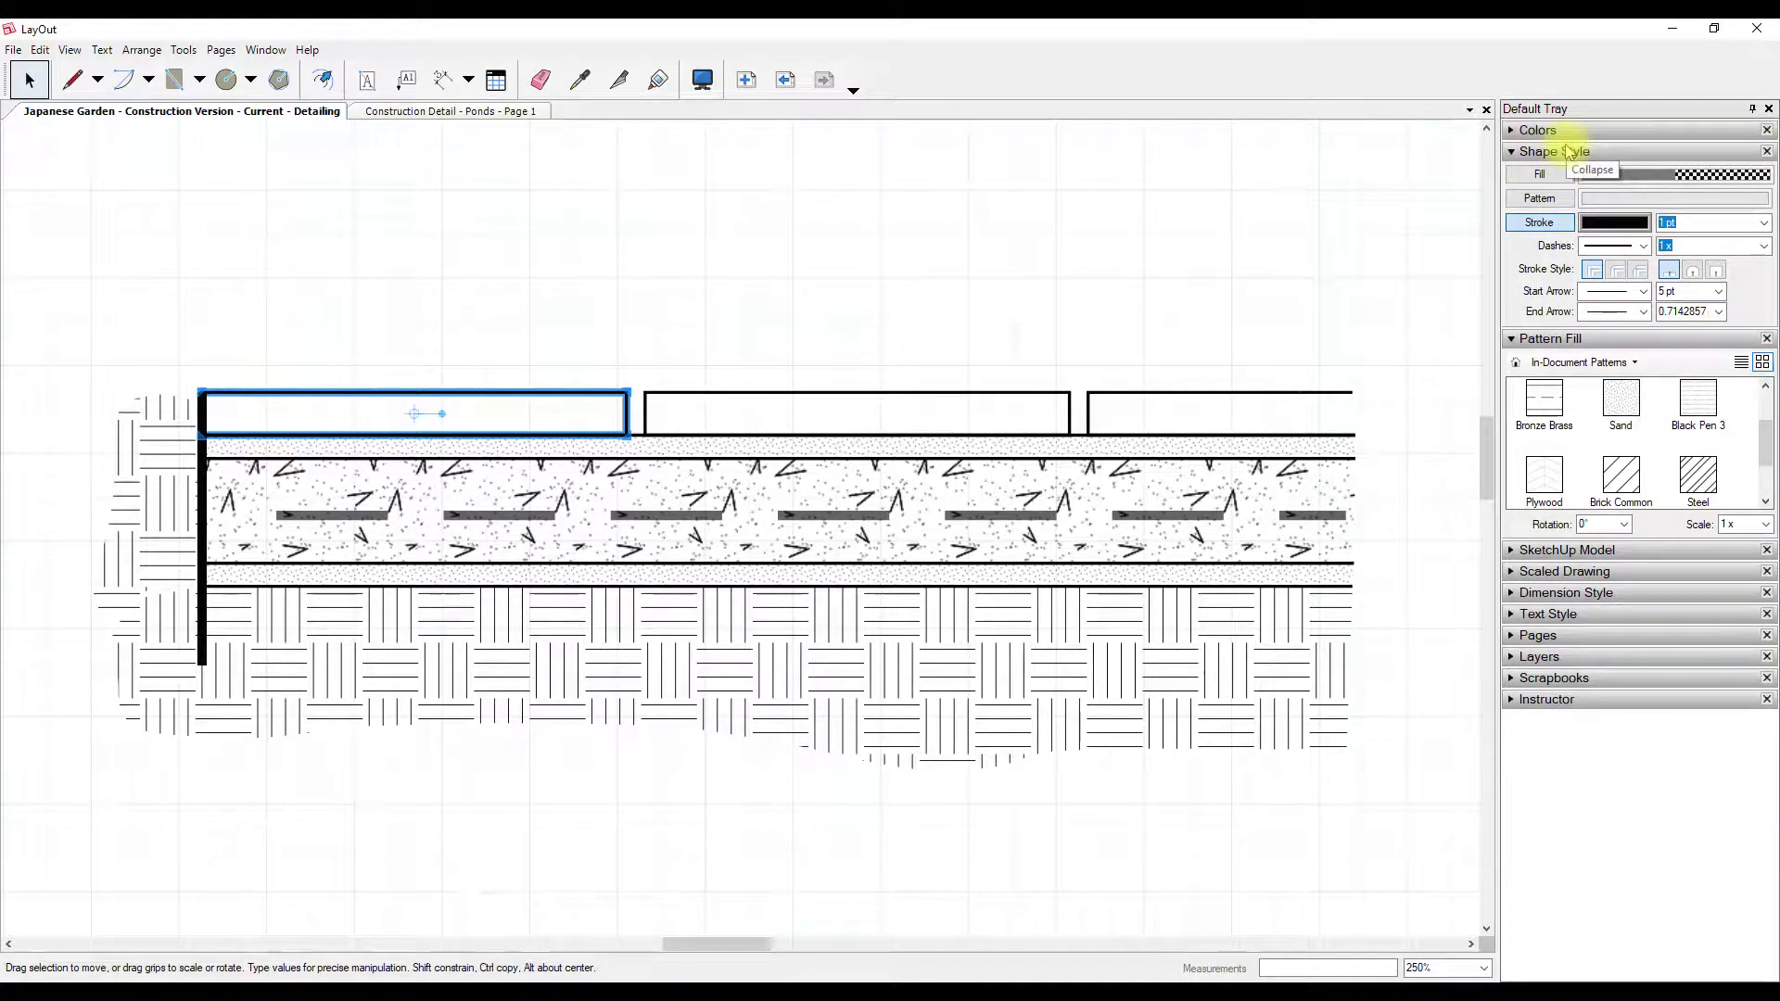
pyautogui.click(1540, 200)
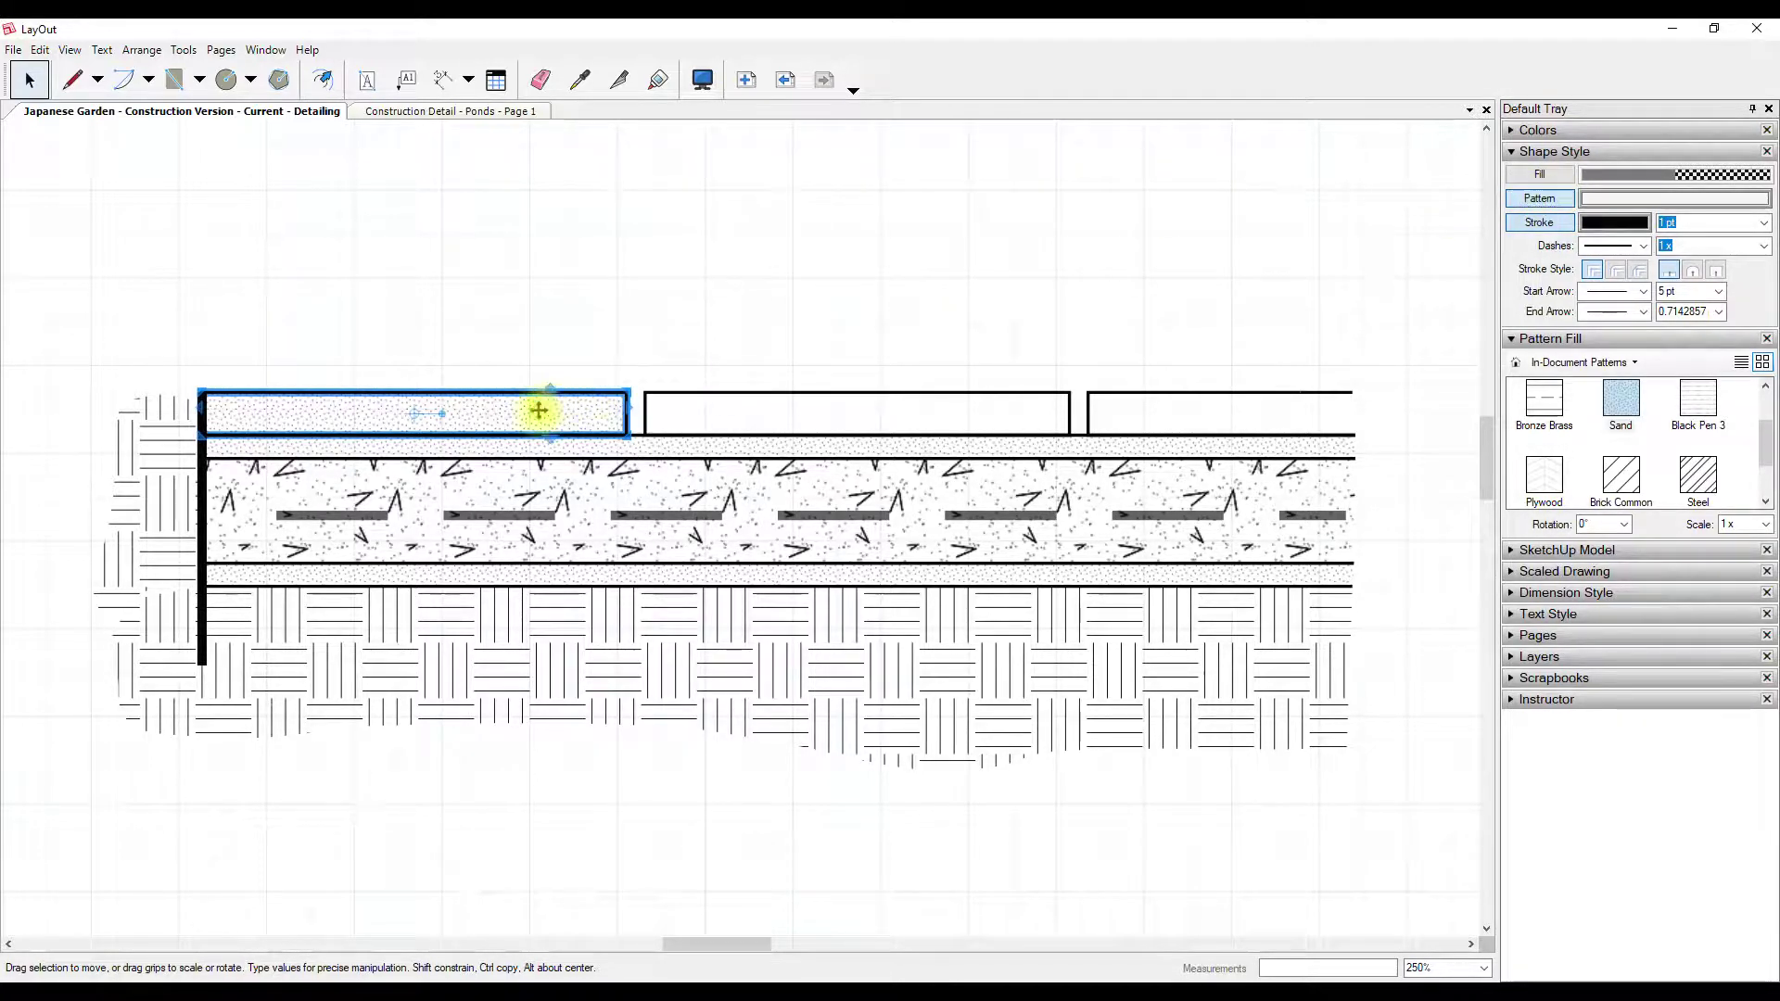
pyautogui.scroll(3, 542, 367)
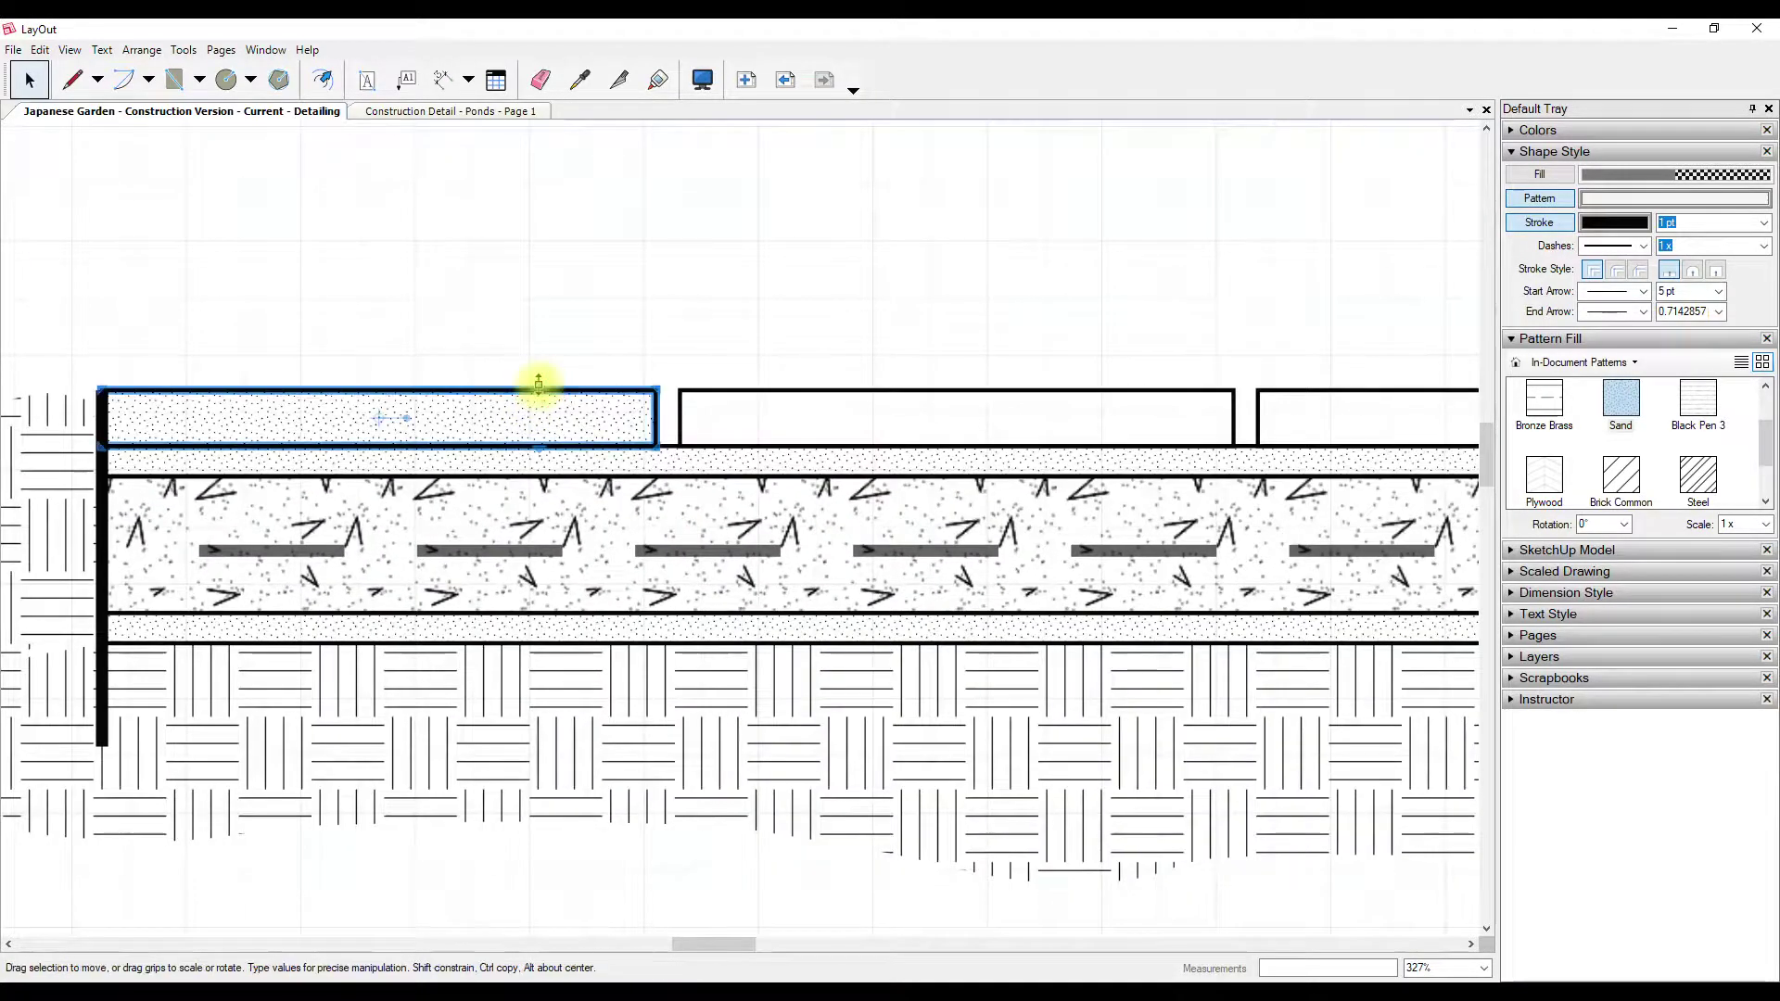
pyautogui.click(569, 262)
# Step: Fill the middle top rectangle with the diagonal Steel pattern
pyautogui.scroll(-3, 1093, 287)
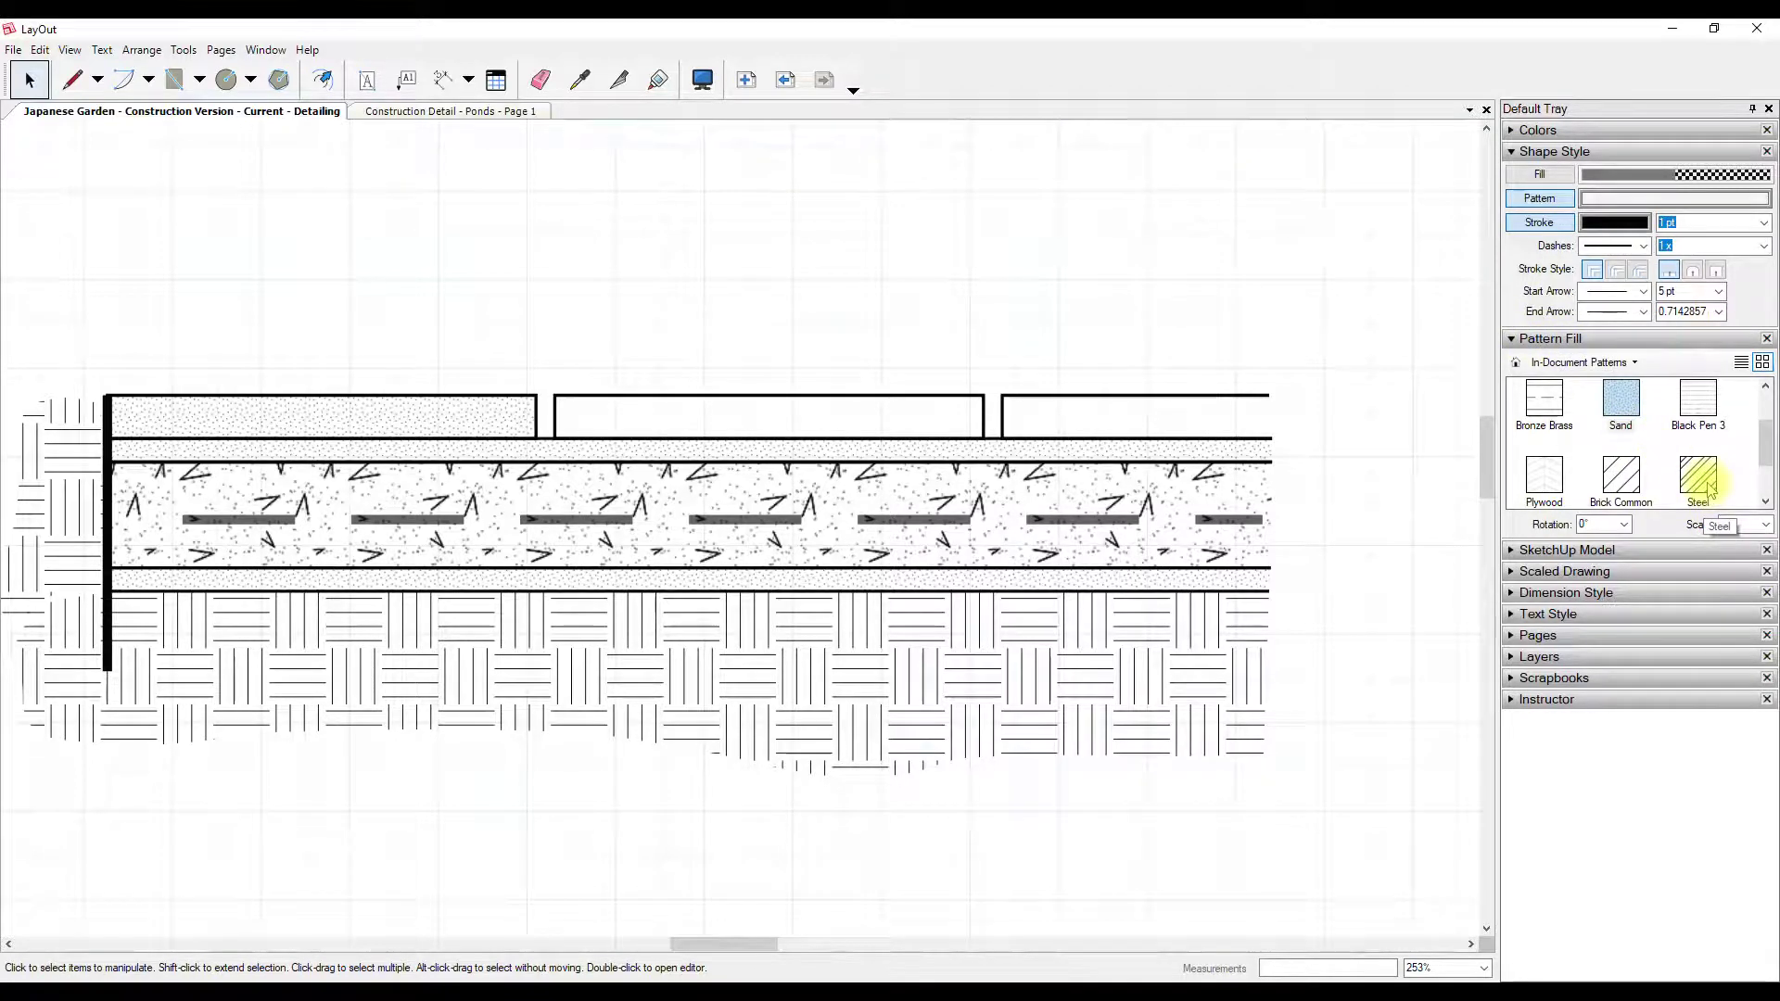
pyautogui.moveTo(1710, 489); pyautogui.dragTo(887, 405)
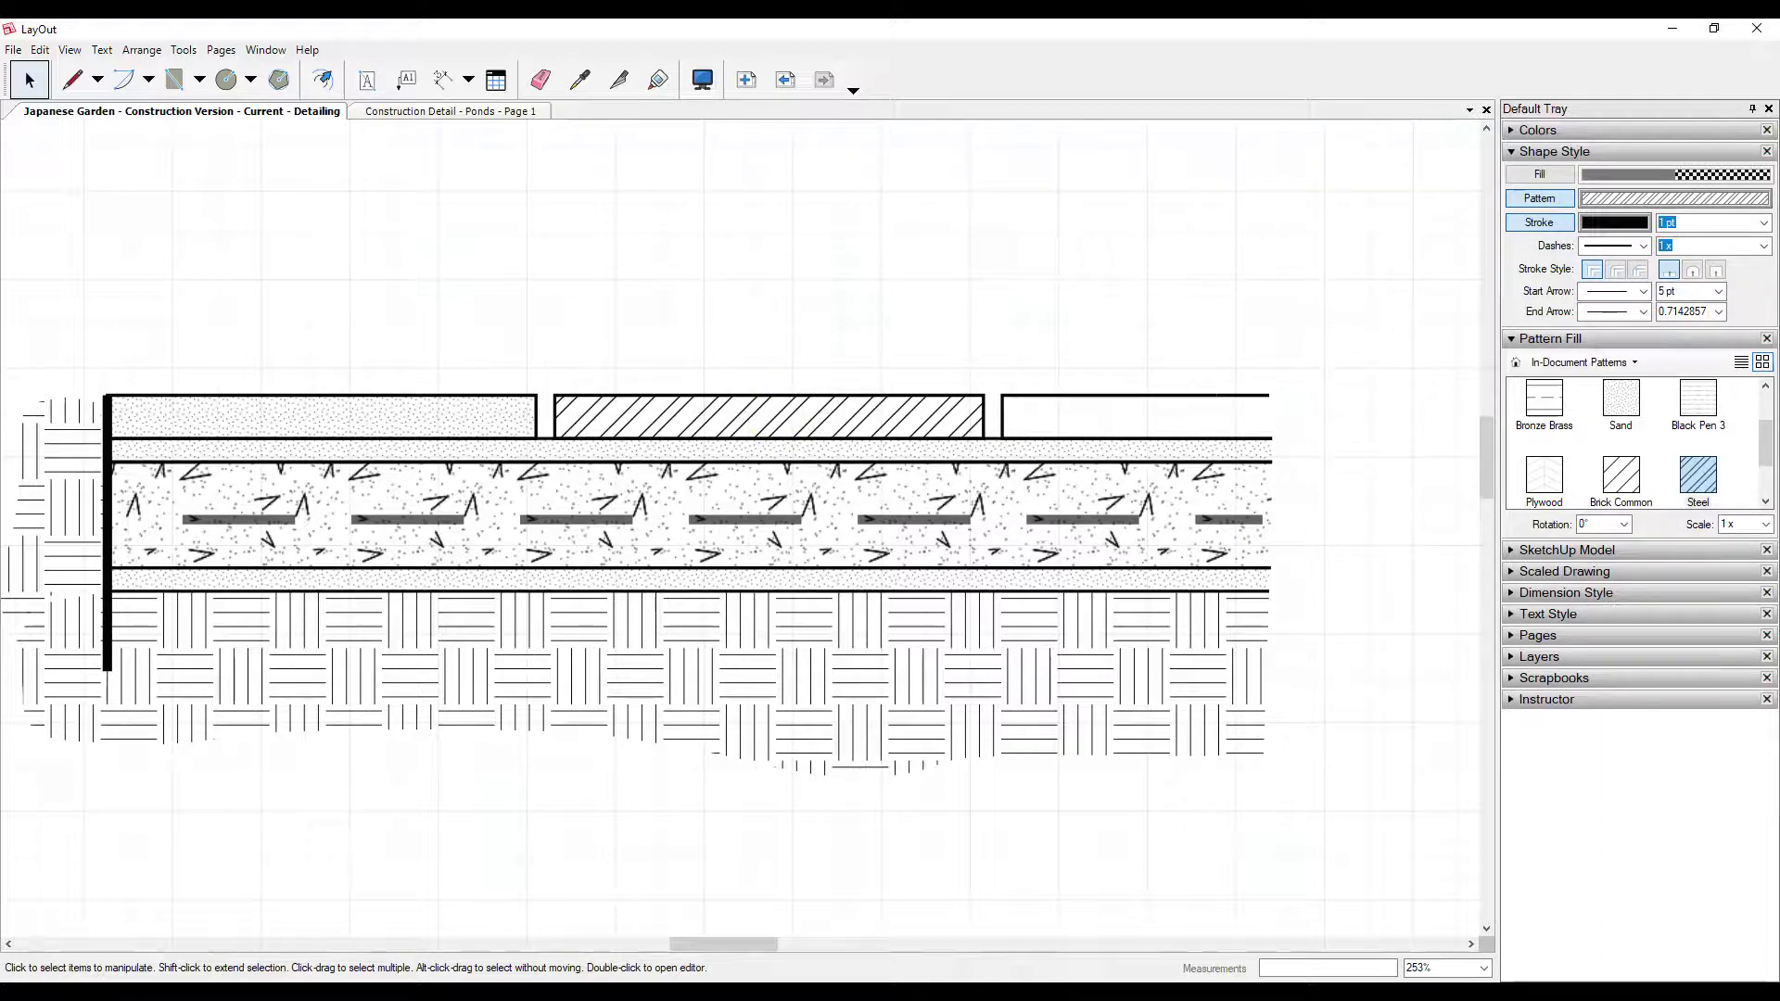
pyautogui.scroll(1, 782, 419)
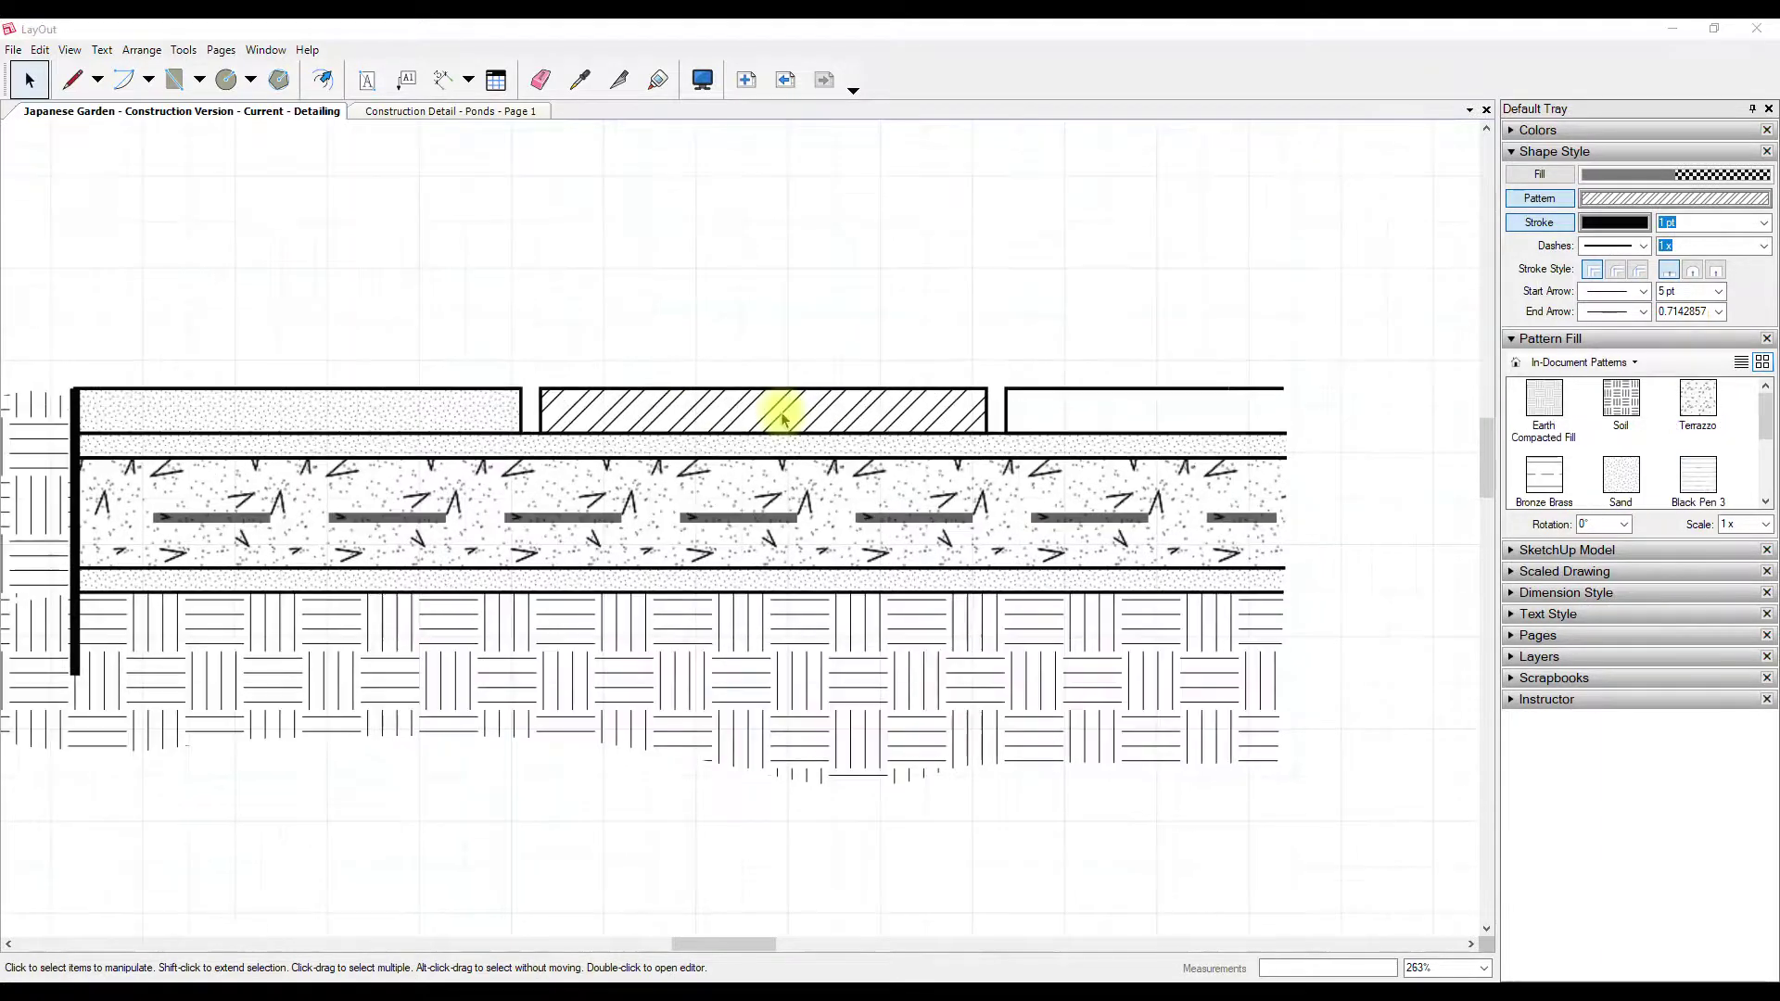
pyautogui.click(662, 394)
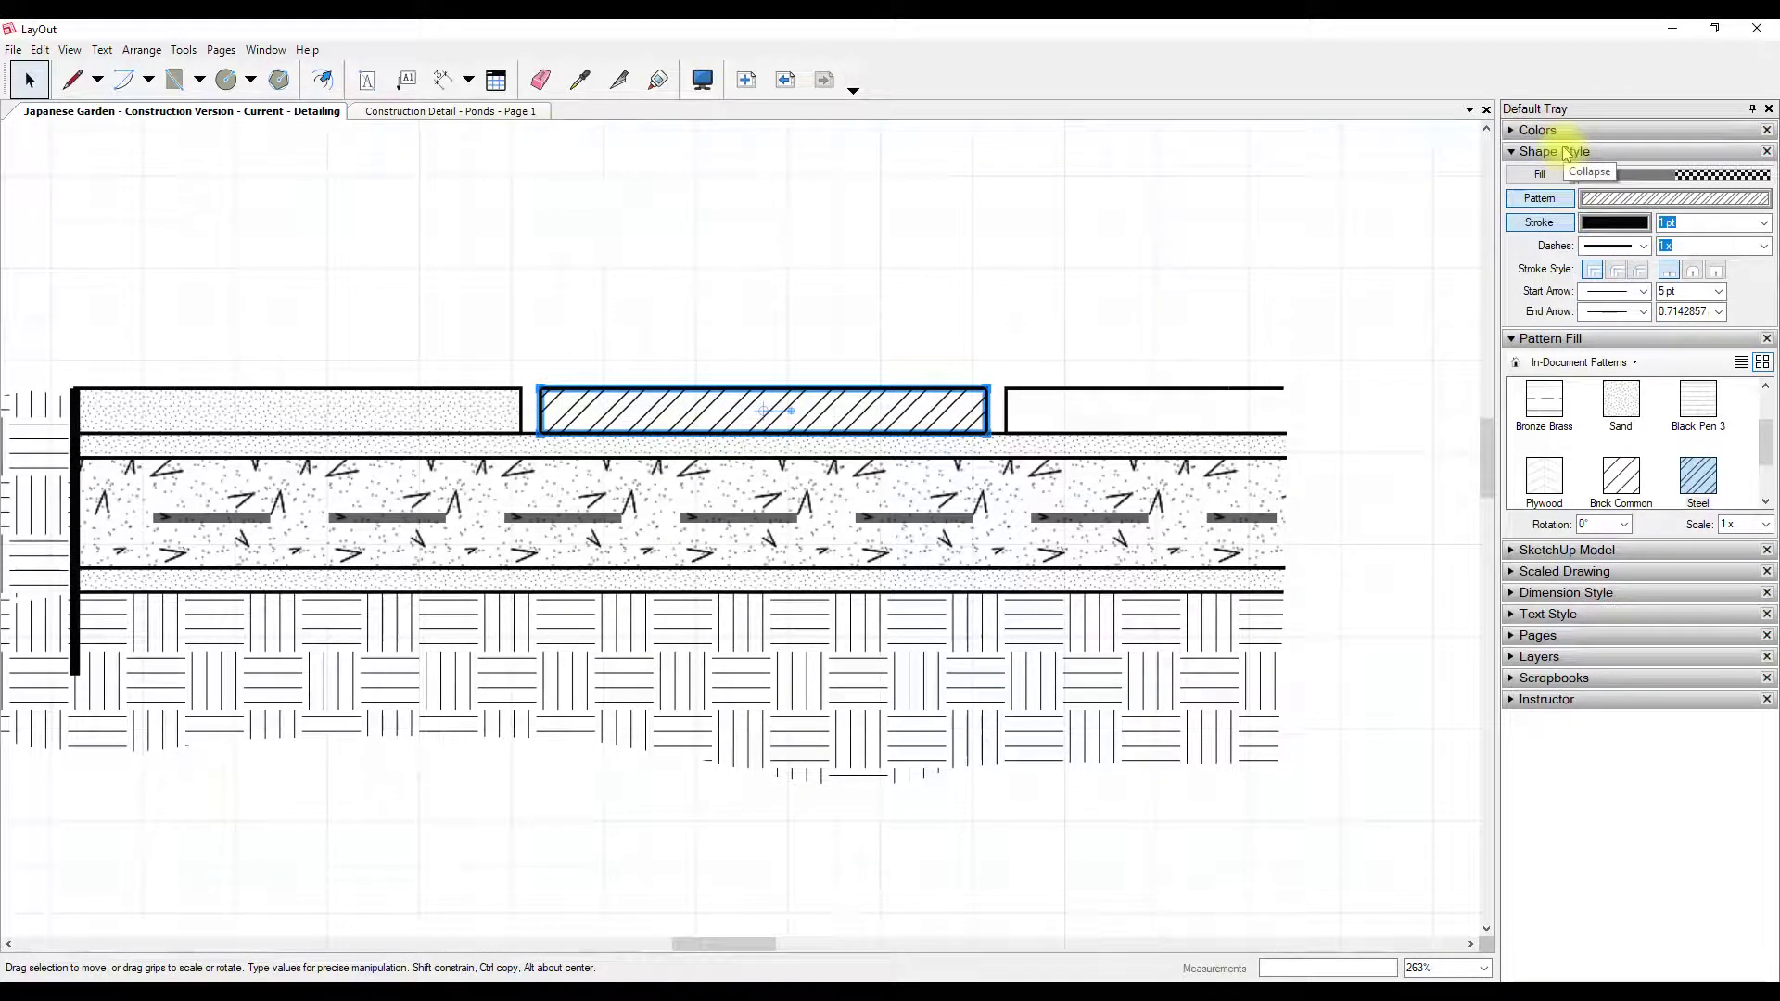
# Step: Switch off the pattern fill on the middle top rectangle
pyautogui.click(1541, 200)
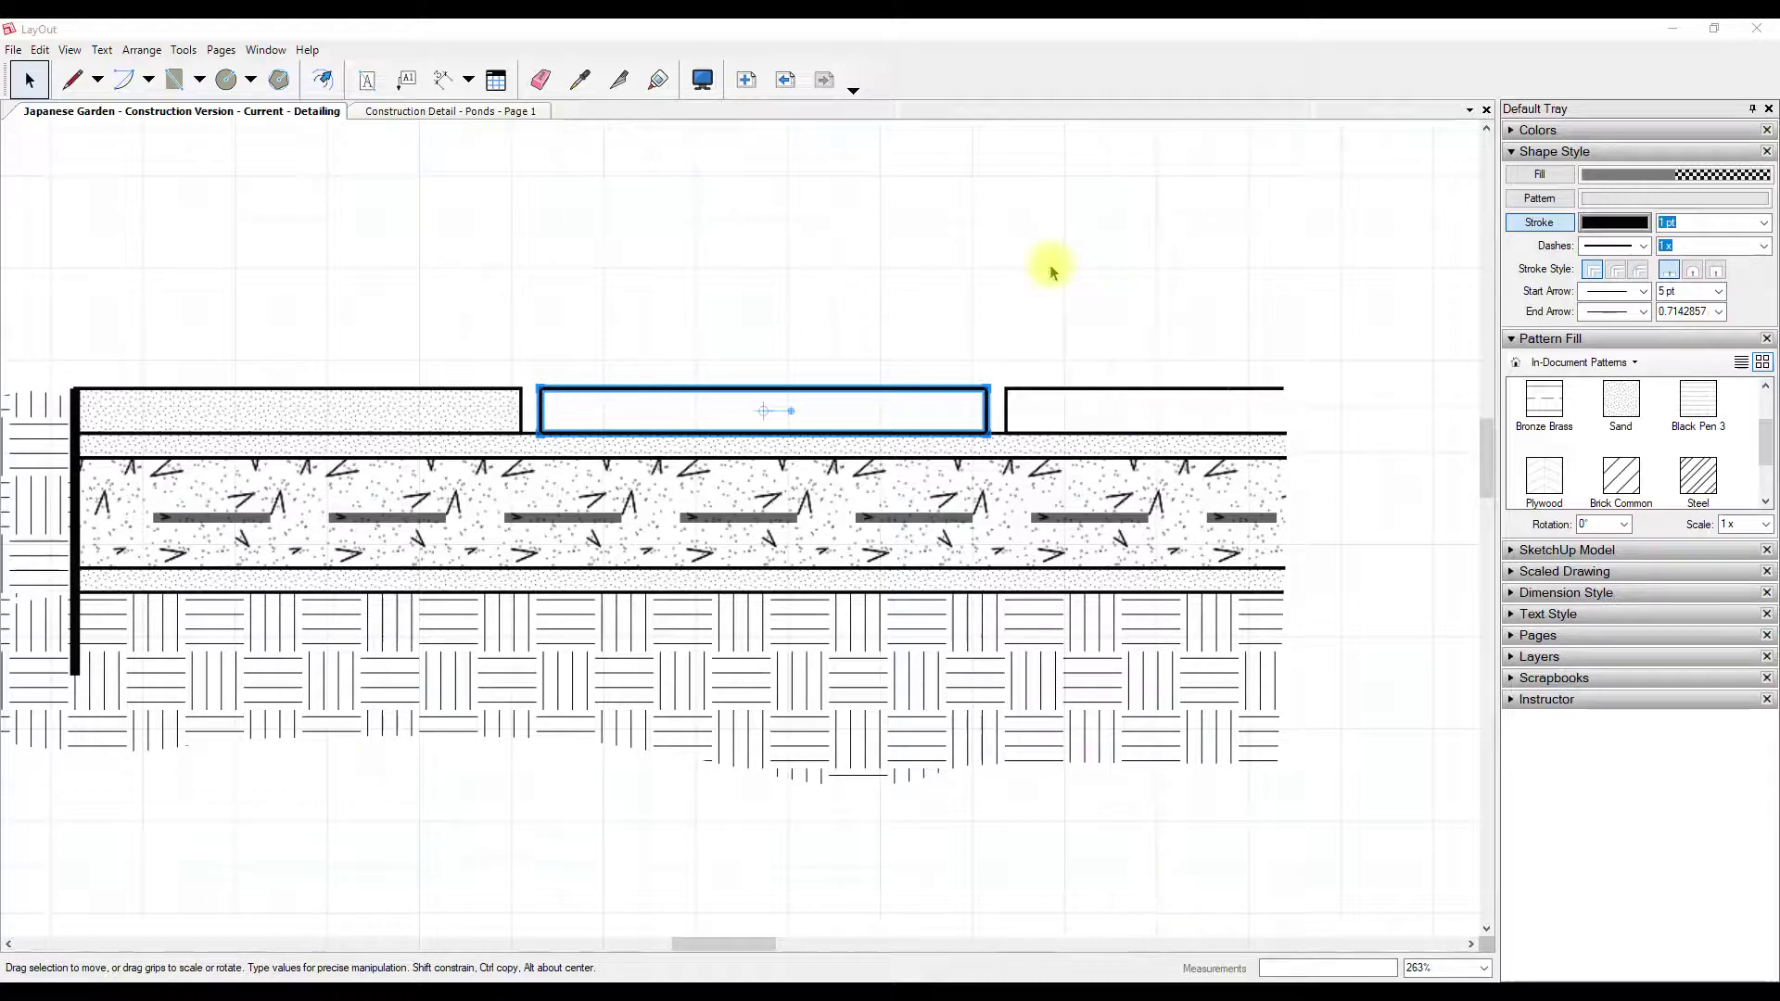
# Step: Select the lower earth hatch shape and rotate its pattern to 45°
pyautogui.moveTo(576, 365)
pyautogui.mouseDown(button='middle')
pyautogui.moveTo(830, 358)
pyautogui.moveTo(728, 257)
pyautogui.mouseUp(button='middle')
pyautogui.click(946, 565)
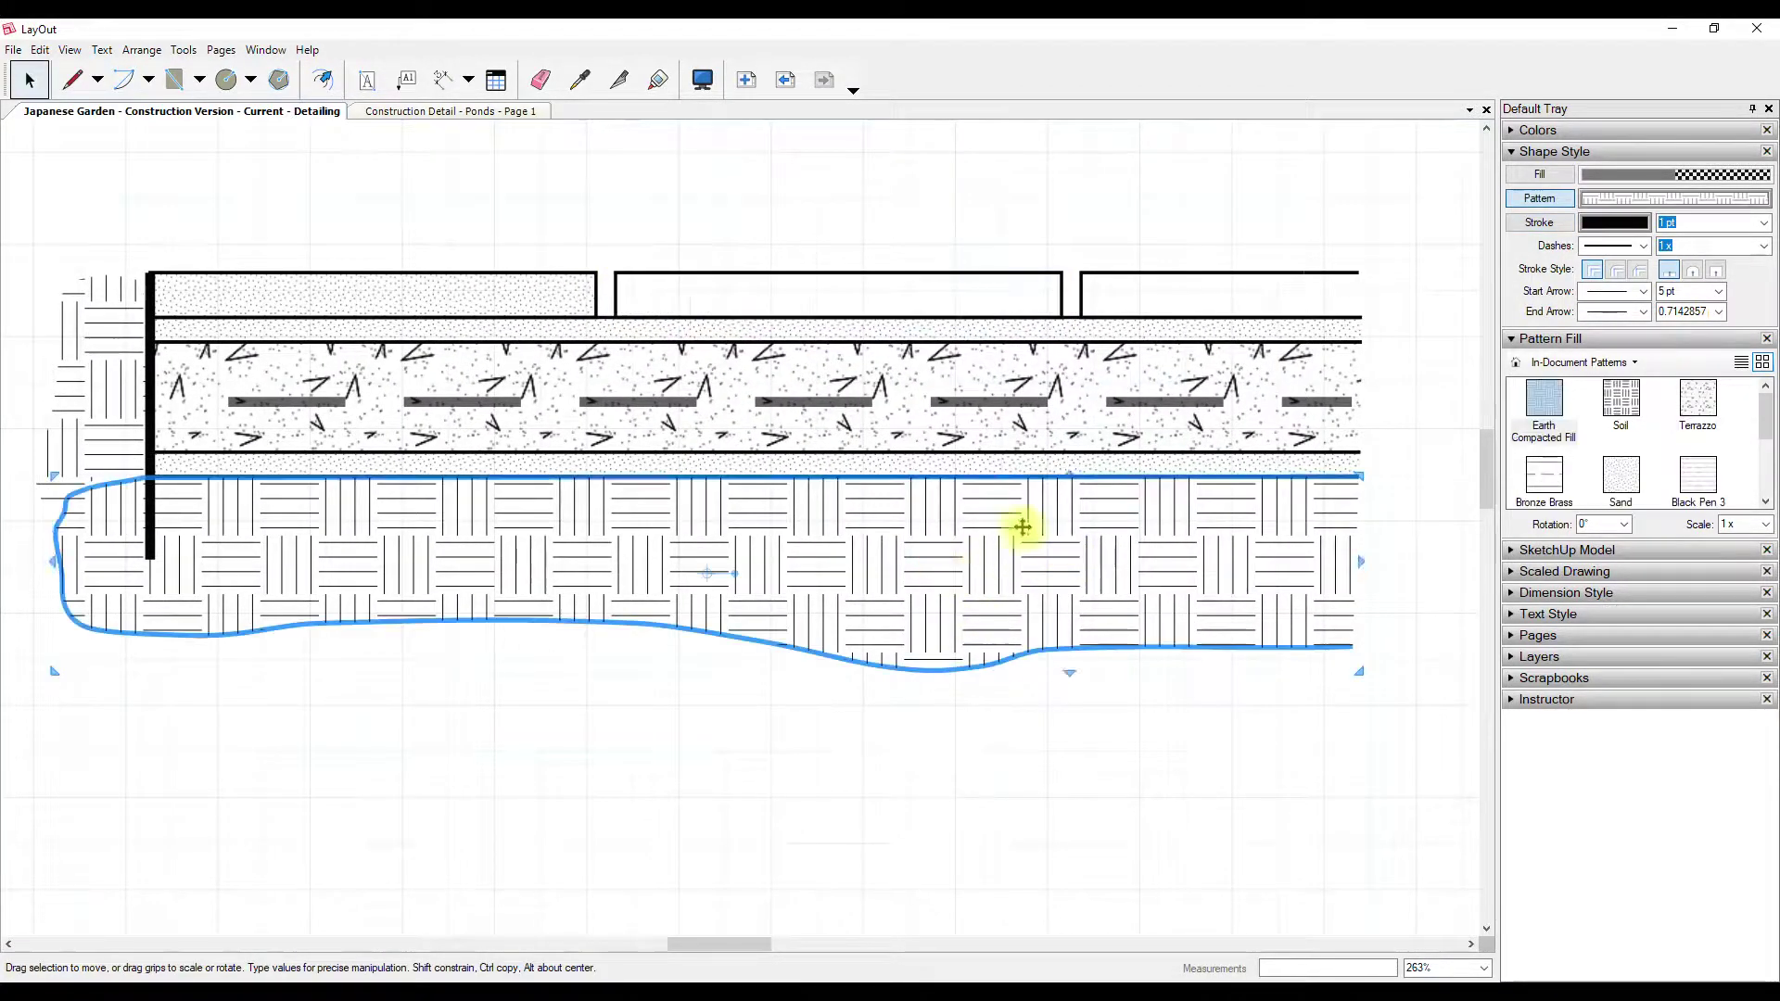
pyautogui.scroll(1, 1141, 584)
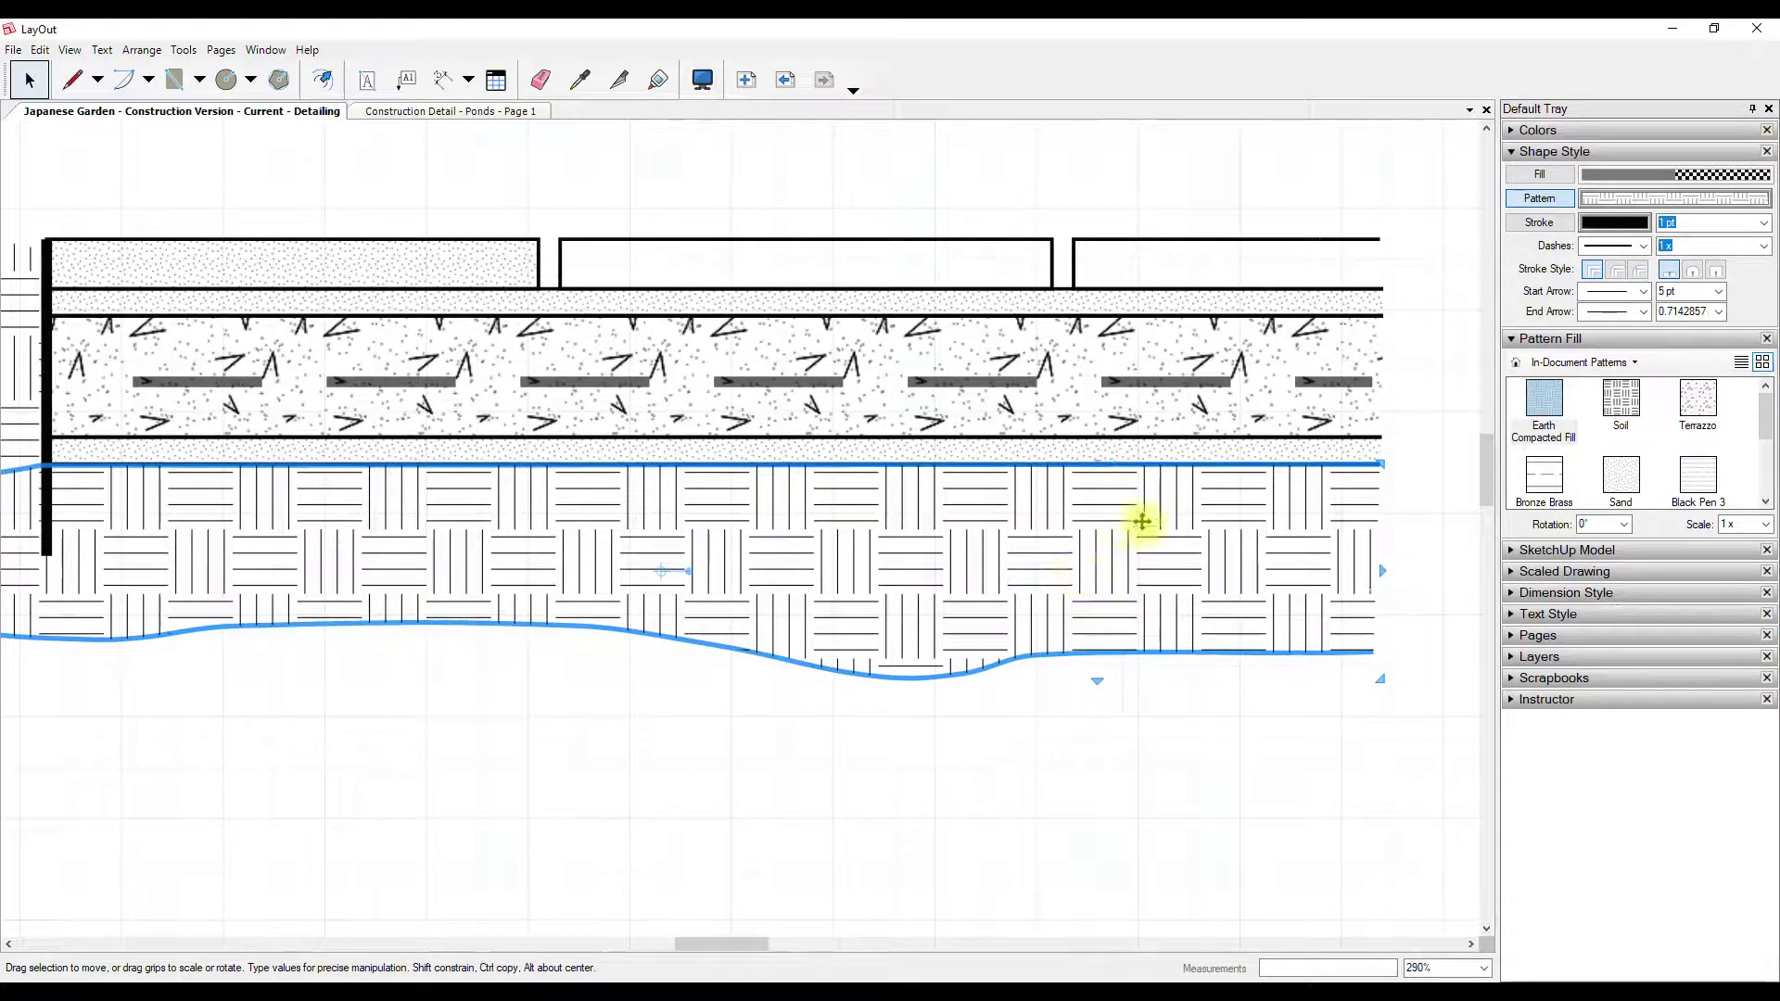
pyautogui.scroll(-1, 1185, 550)
pyautogui.moveTo(1185, 551); pyautogui.dragTo(1086, 588, button='middle')
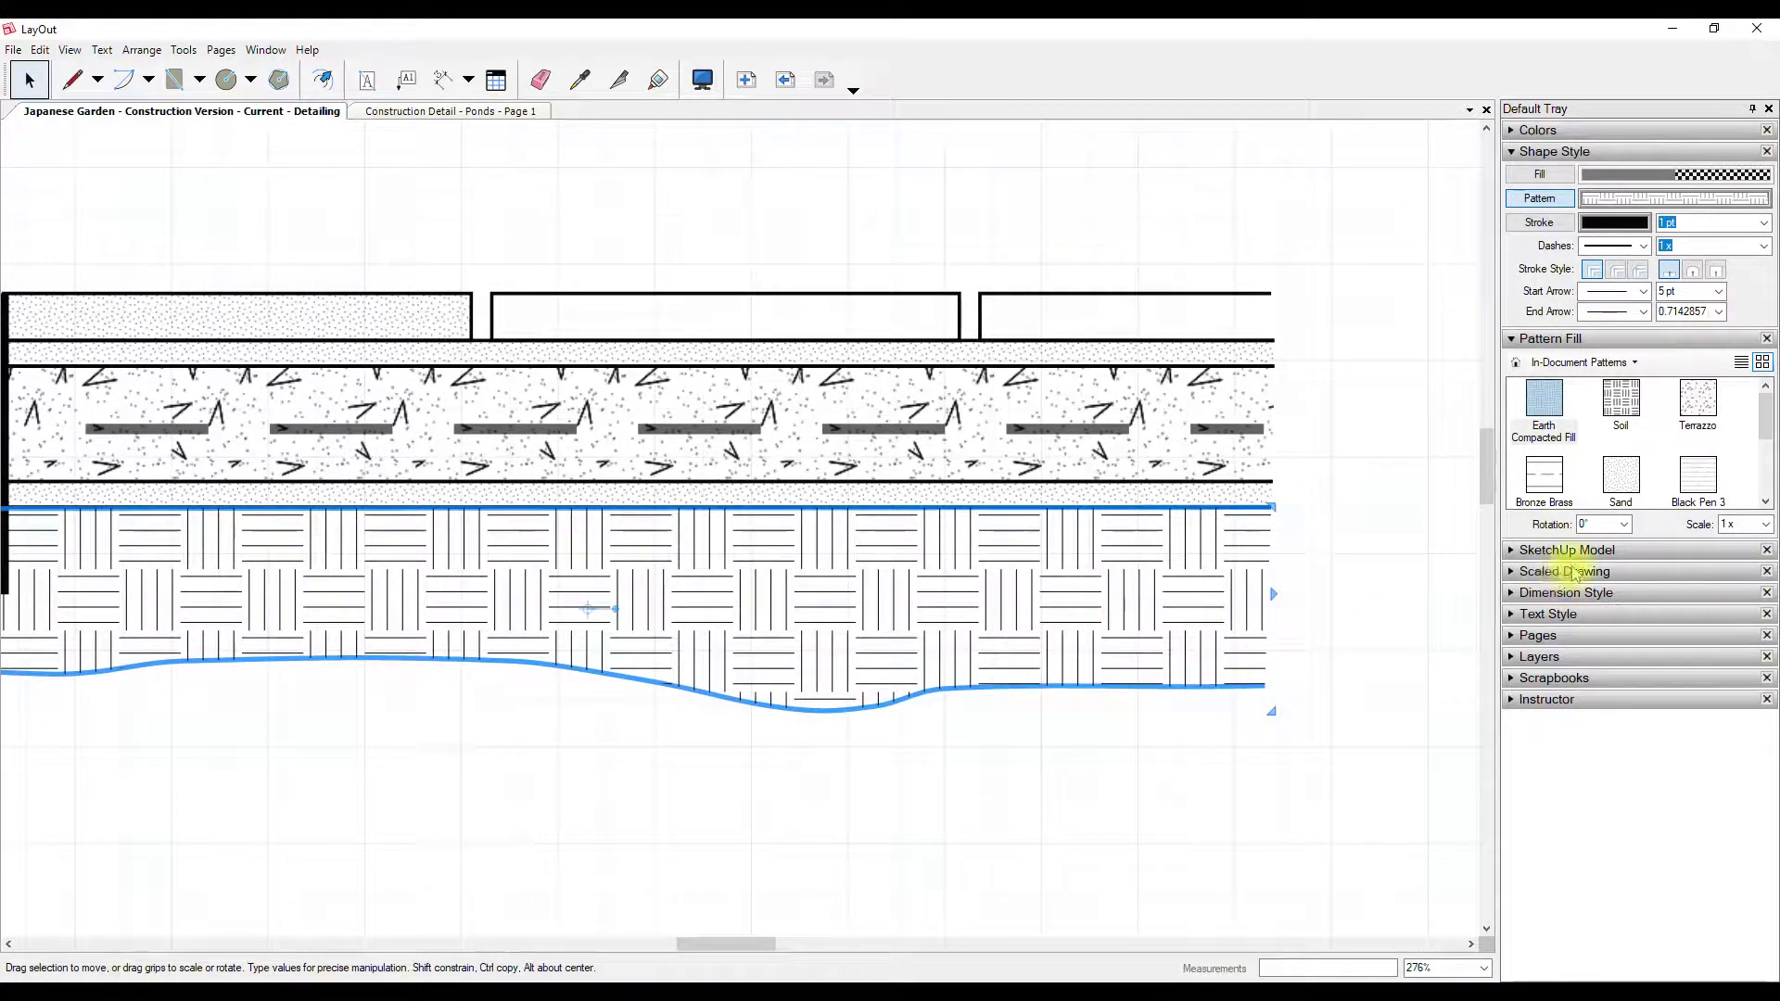
pyautogui.click(1625, 524)
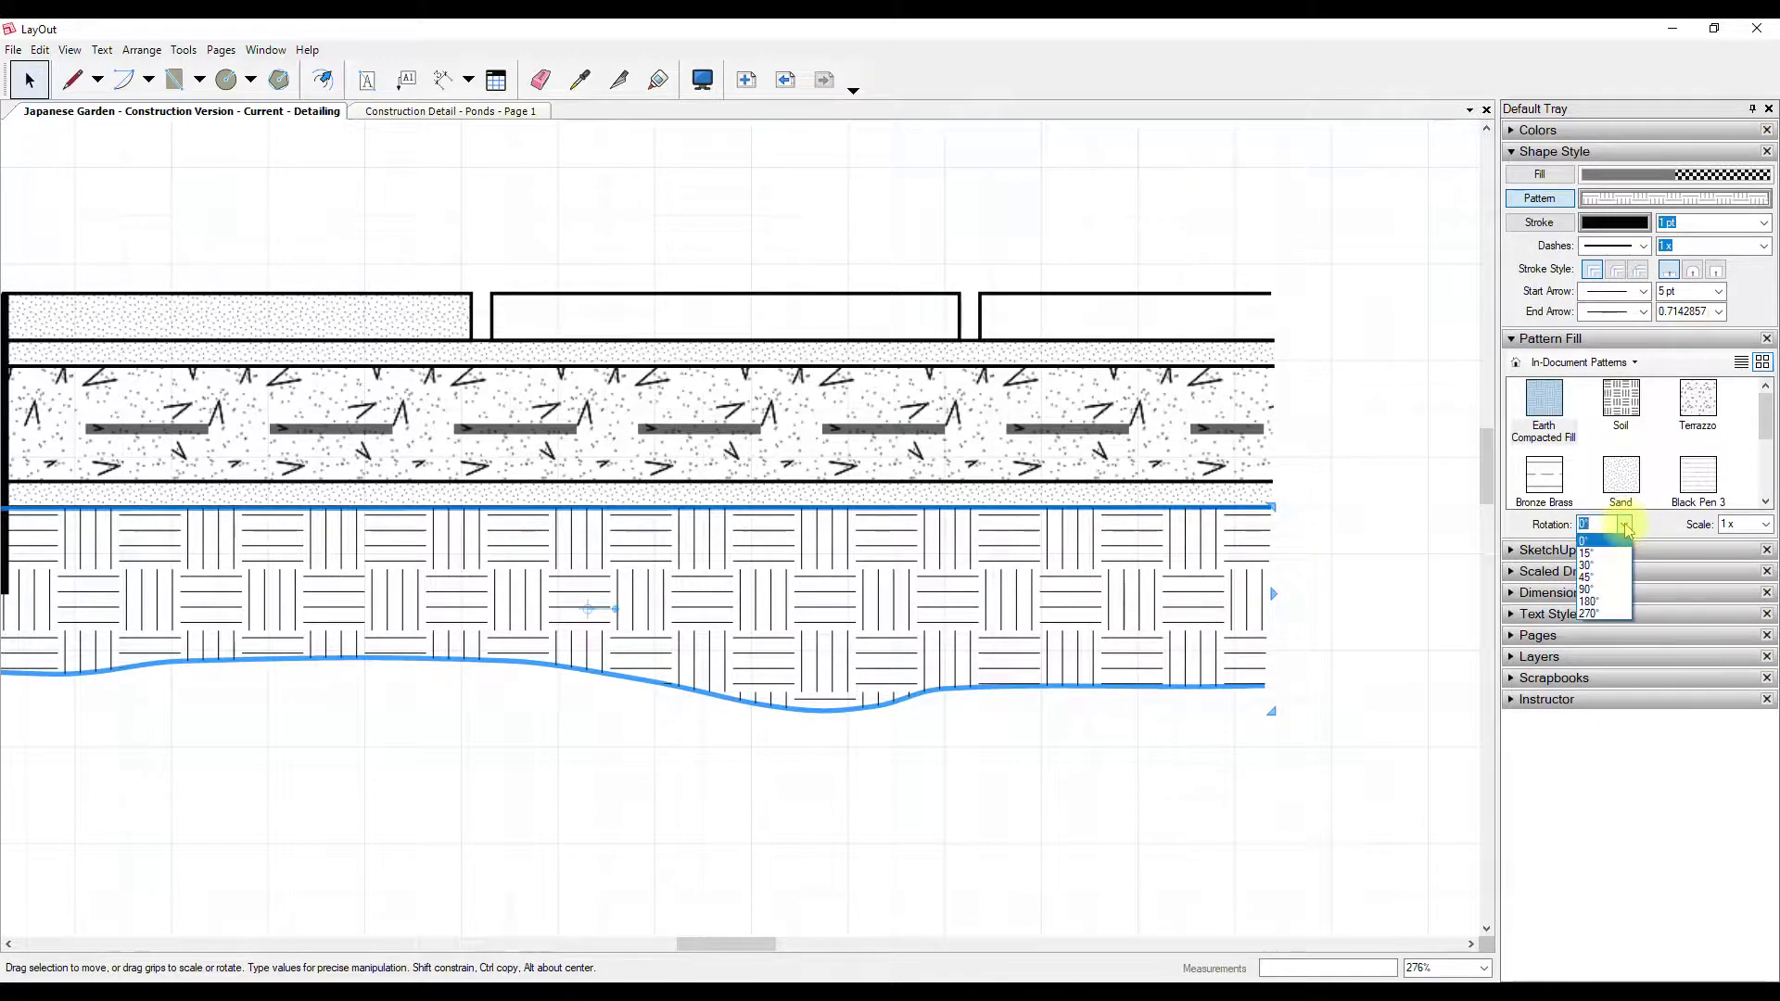
pyautogui.click(1608, 588)
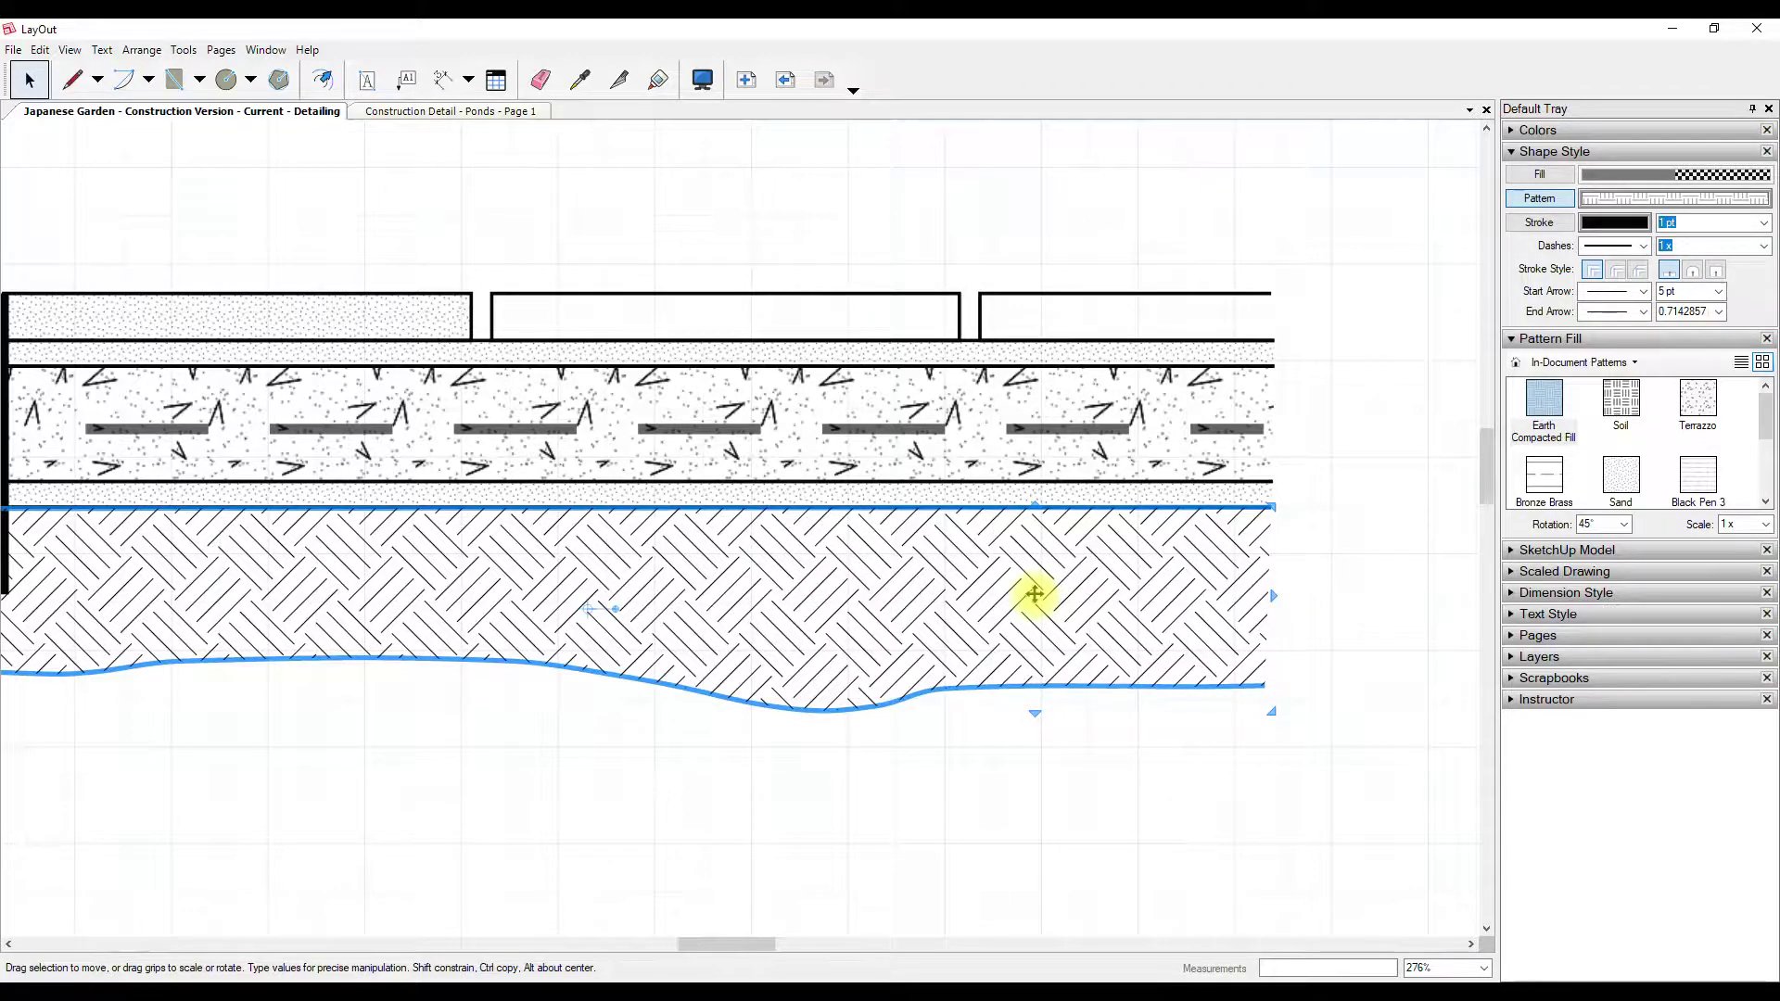
# Step: Change the earth pattern rotation to 30°
pyautogui.scroll(1, 1035, 595)
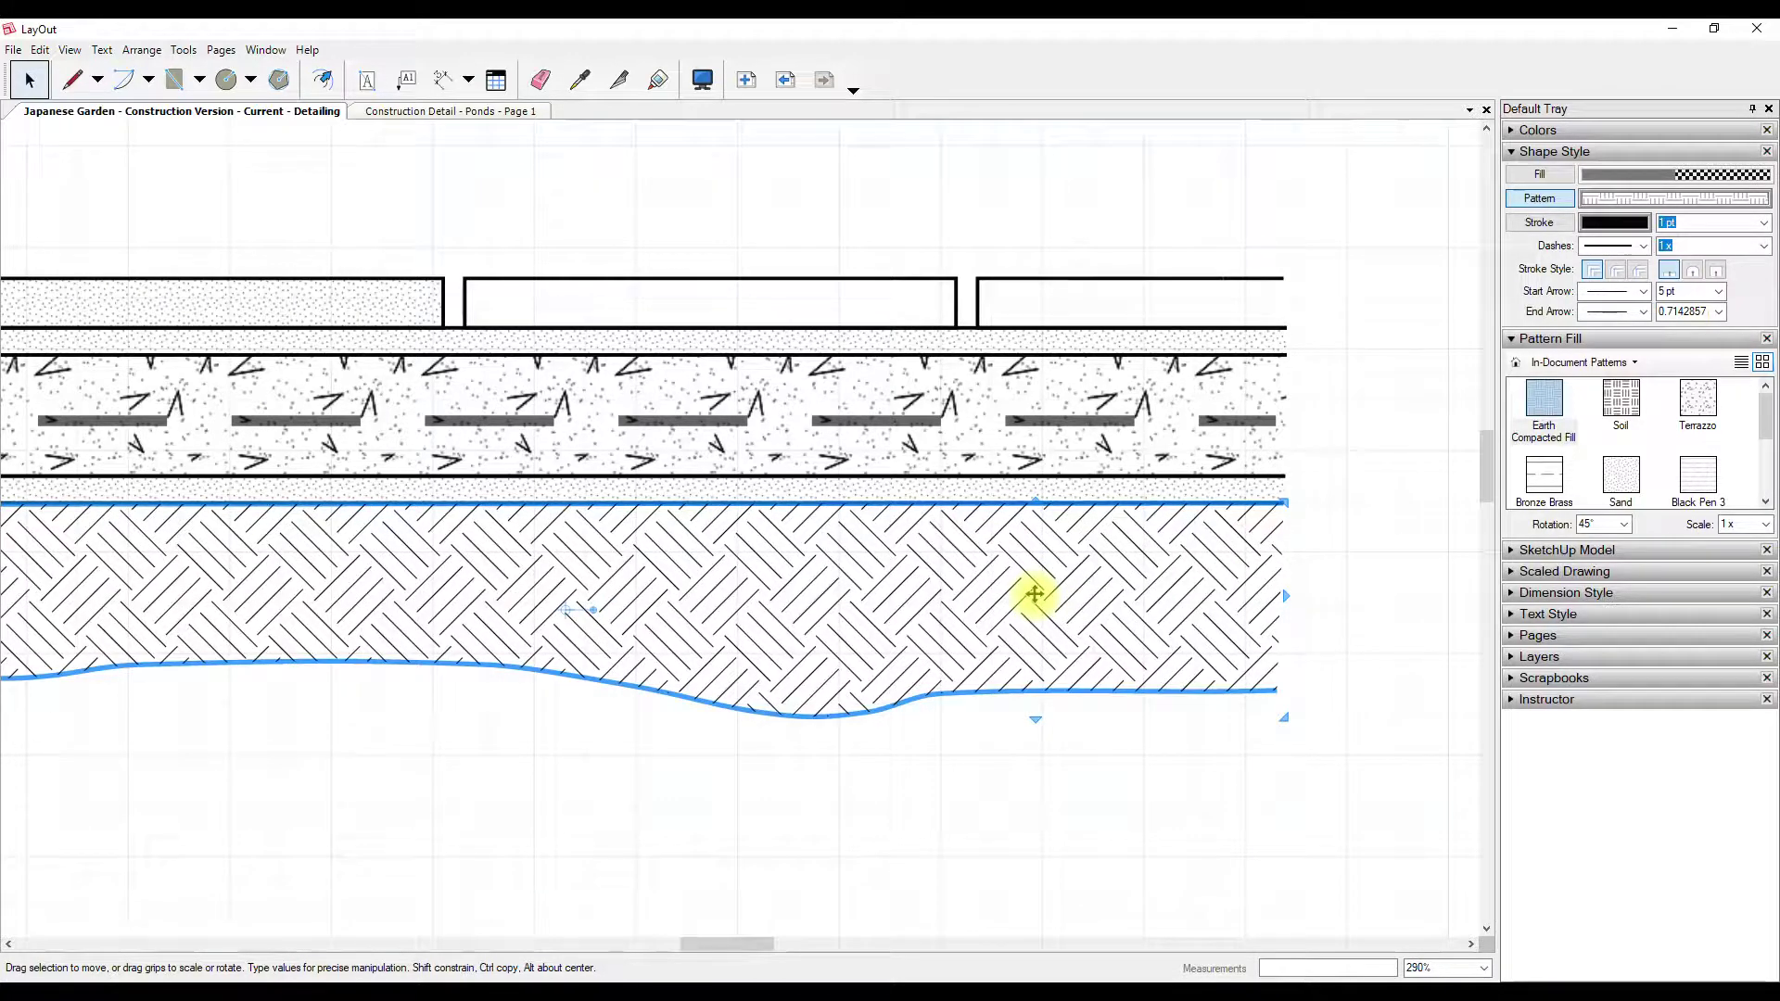
pyautogui.scroll(-1, 1176, 554)
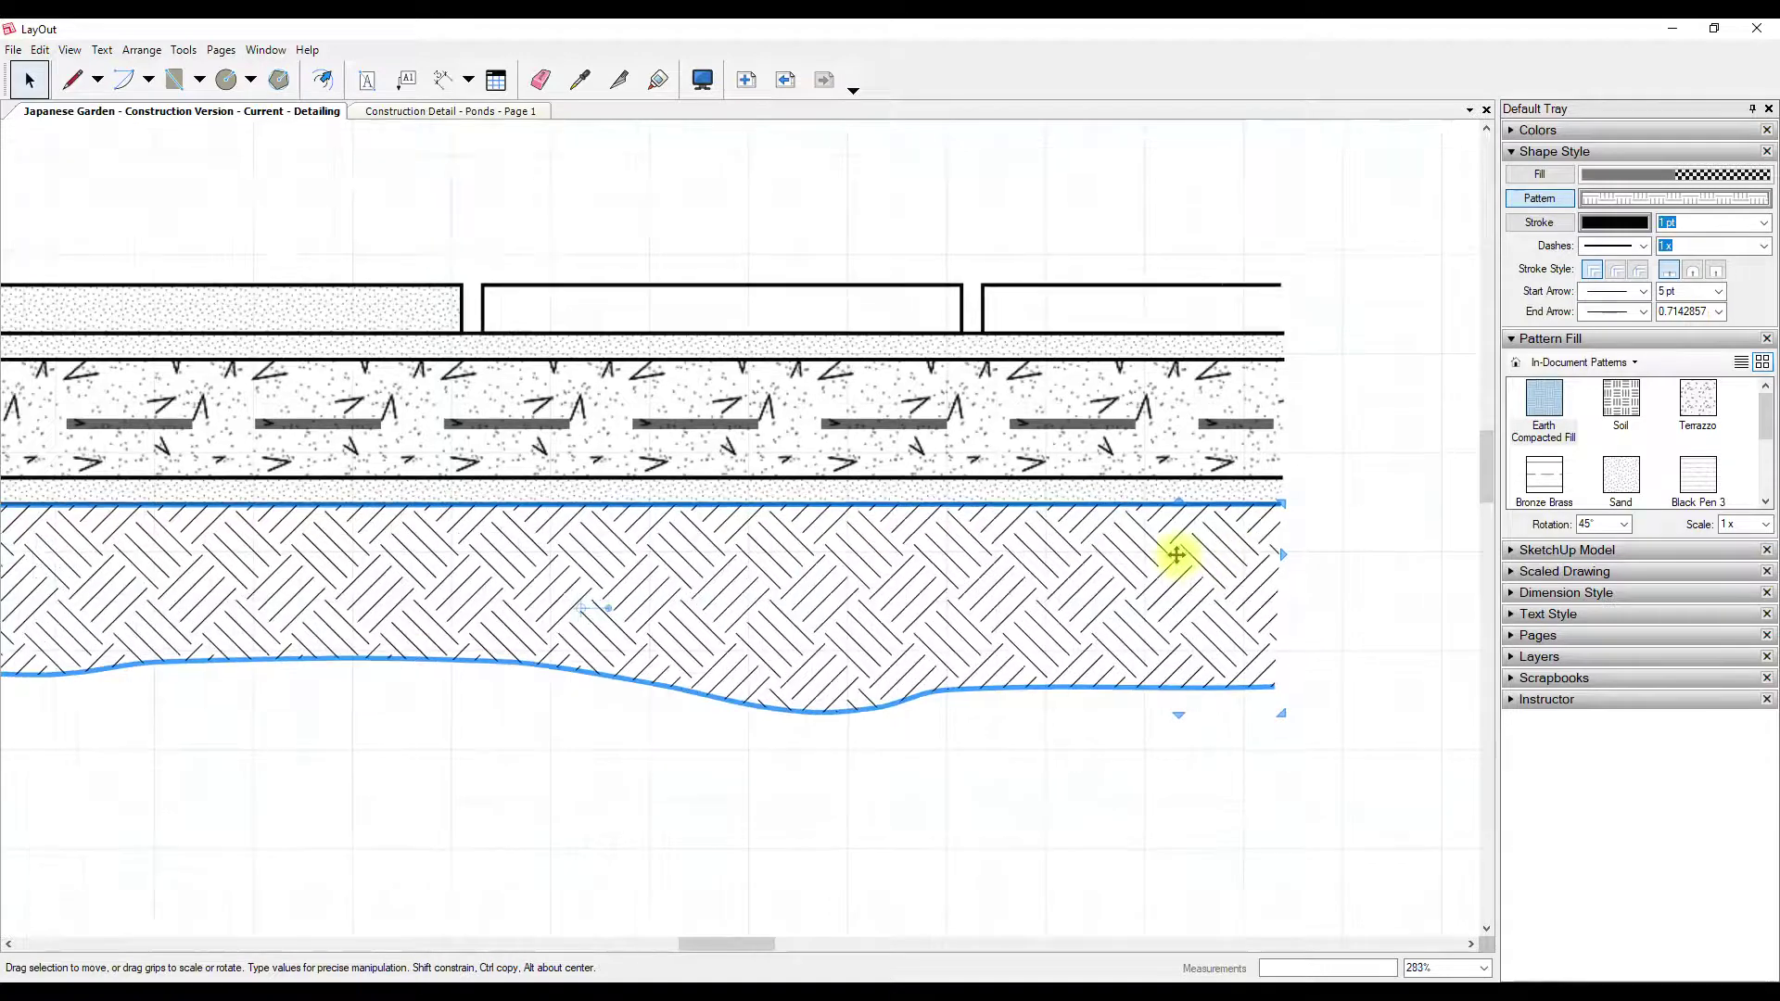
pyautogui.scroll(-2, 1170, 543)
pyautogui.scroll(-1, 714, 482)
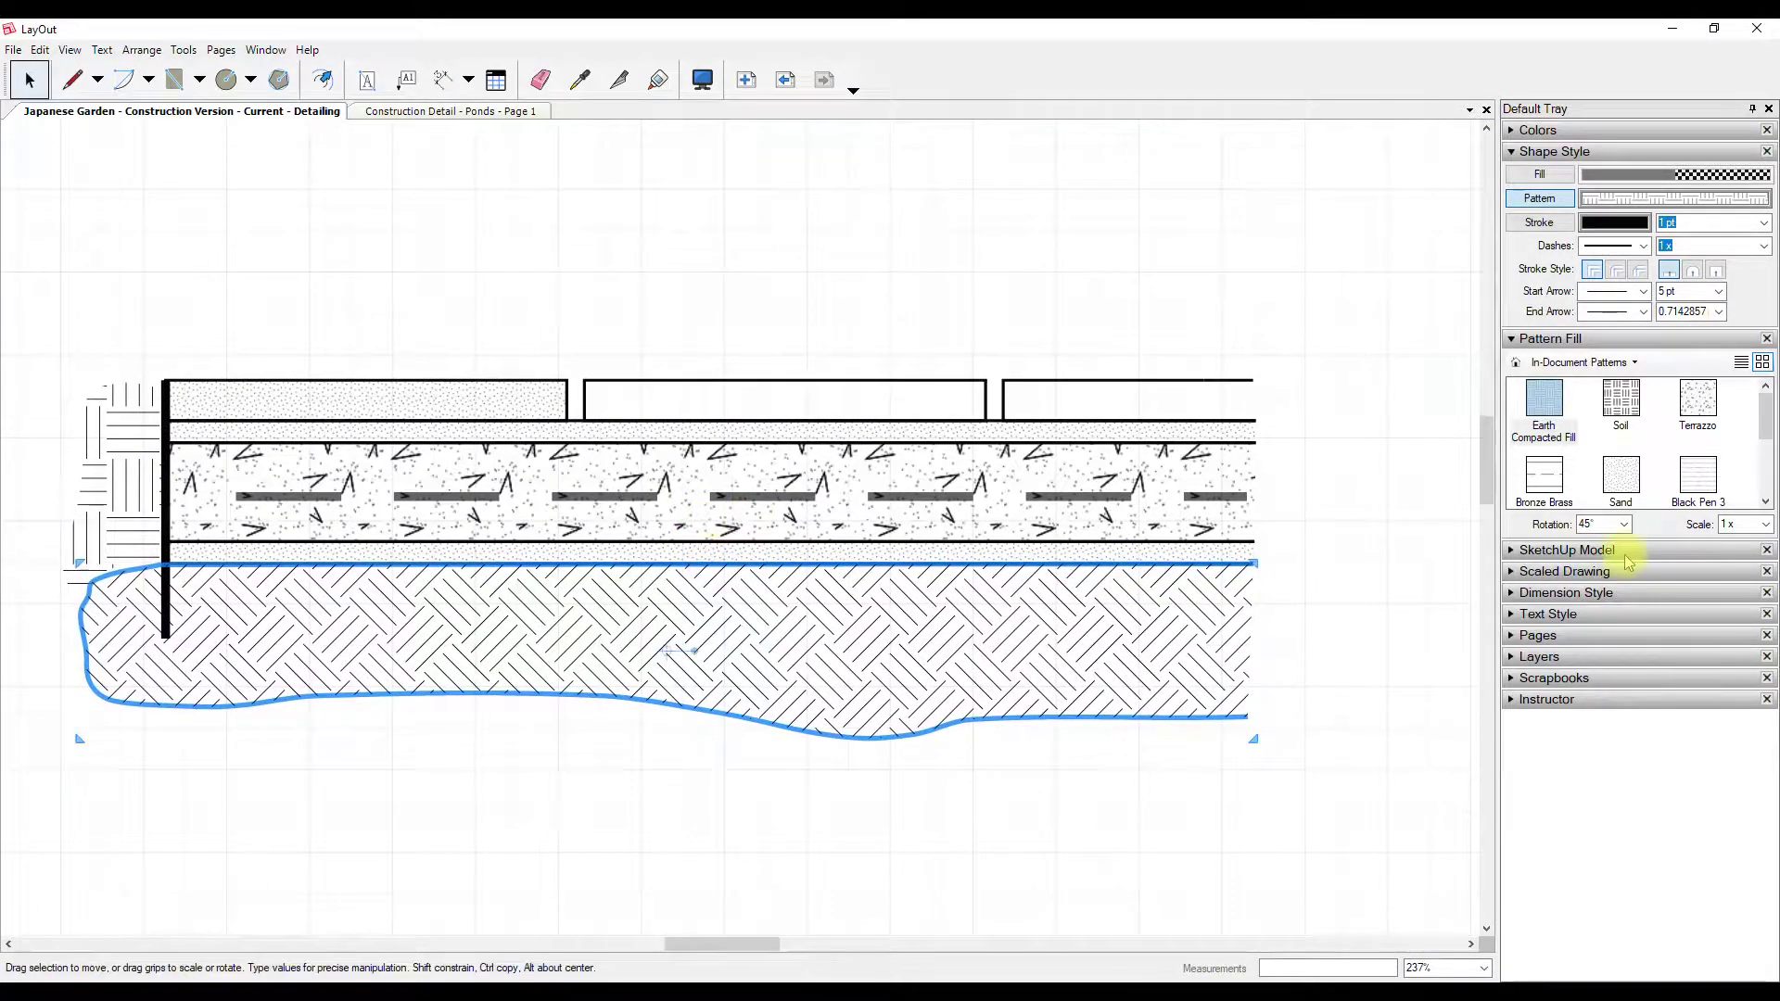
pyautogui.click(1623, 525)
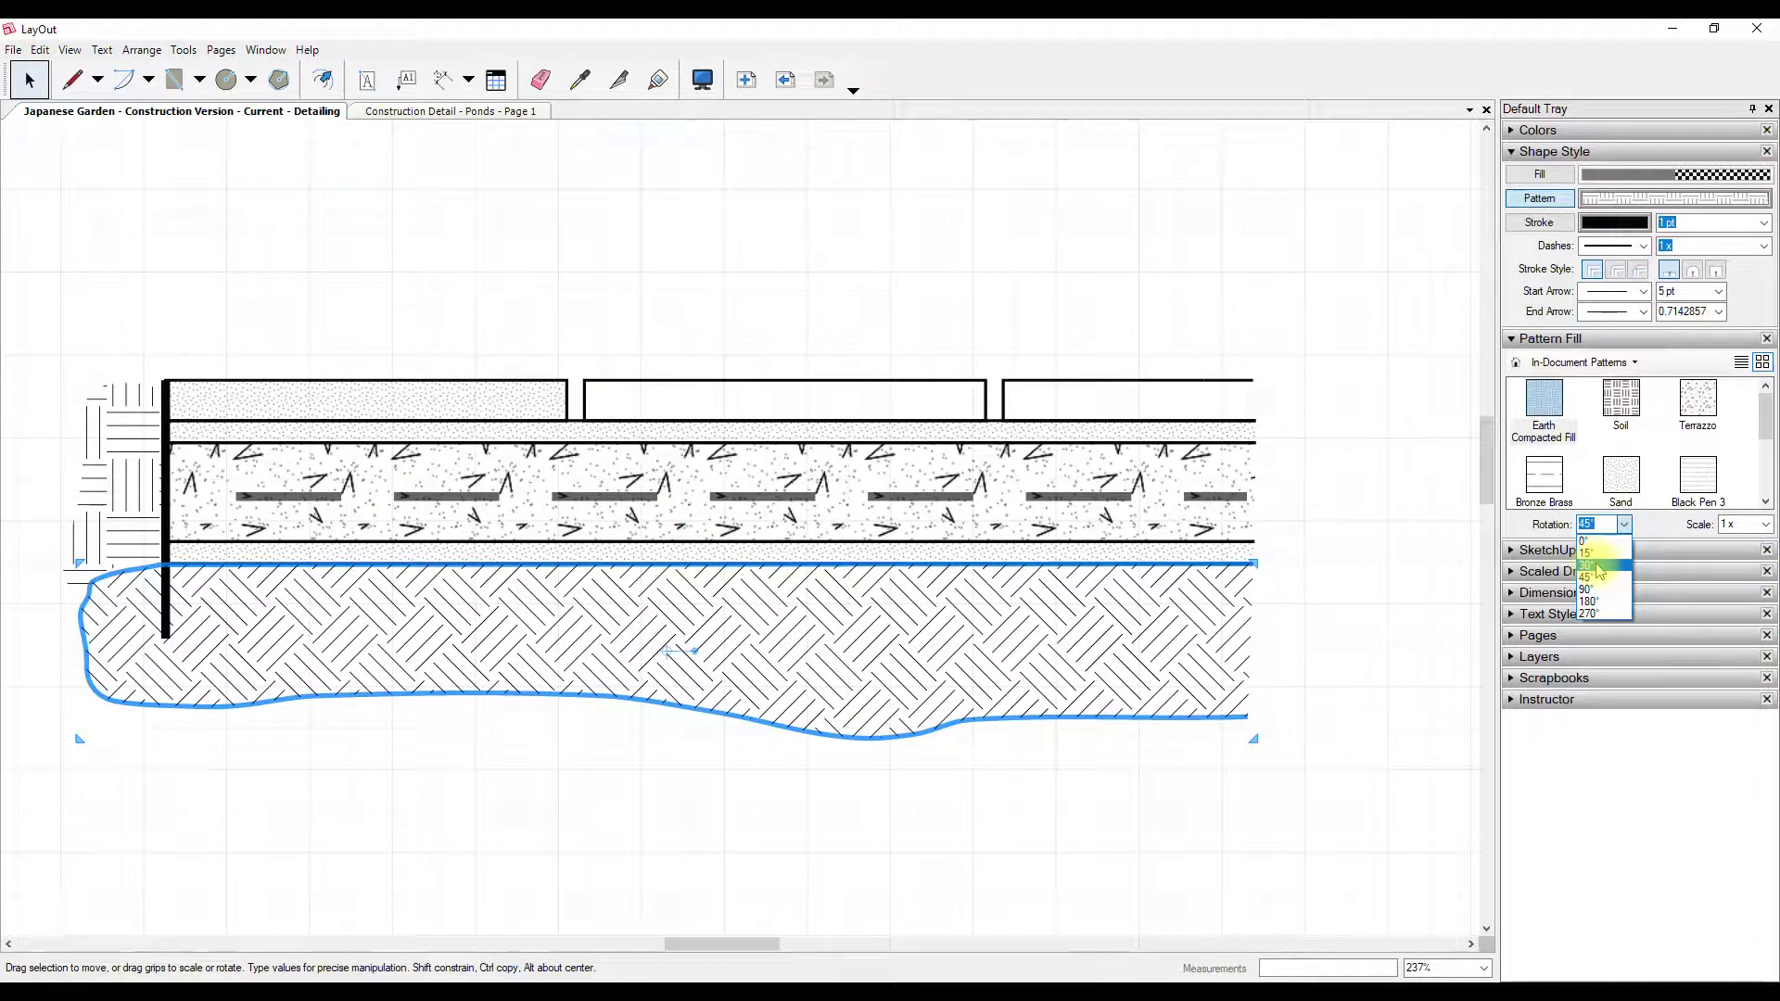
pyautogui.click(1597, 565)
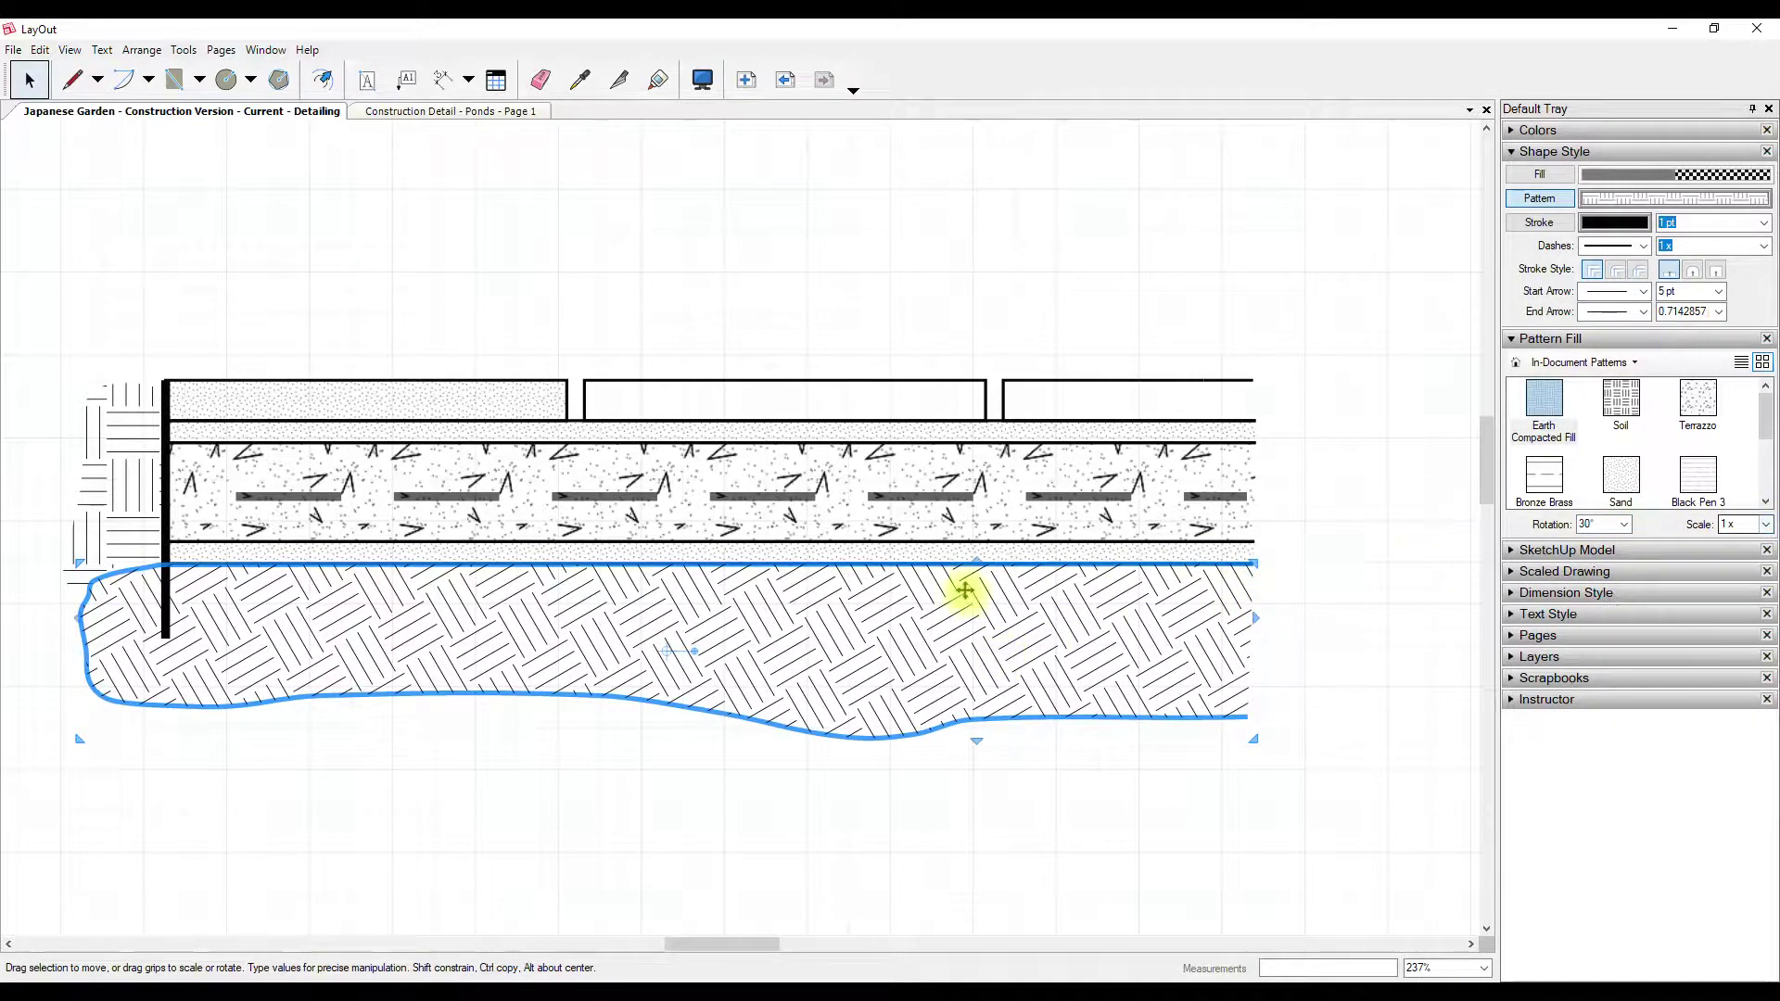
pyautogui.scroll(1, 962, 597)
# Step: Try earth pattern scales of 2x and 0.50x, then enter a 4x scale
pyautogui.scroll(-2, 961, 597)
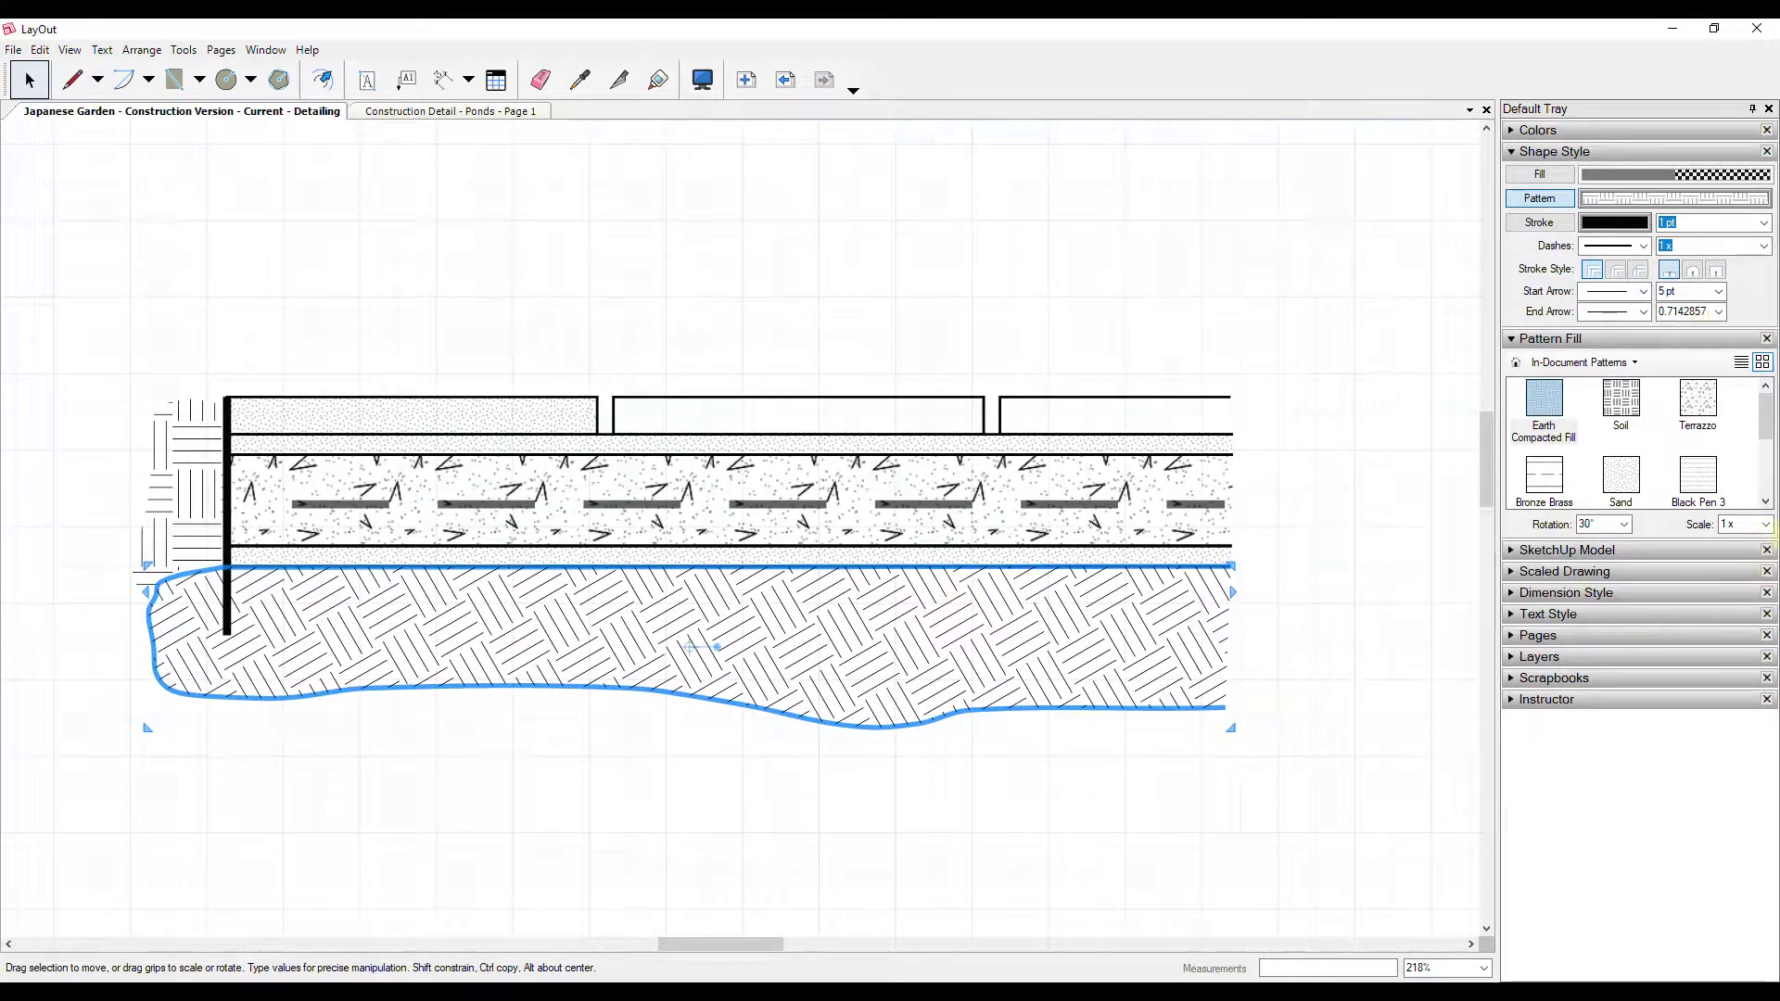
pyautogui.click(1761, 525)
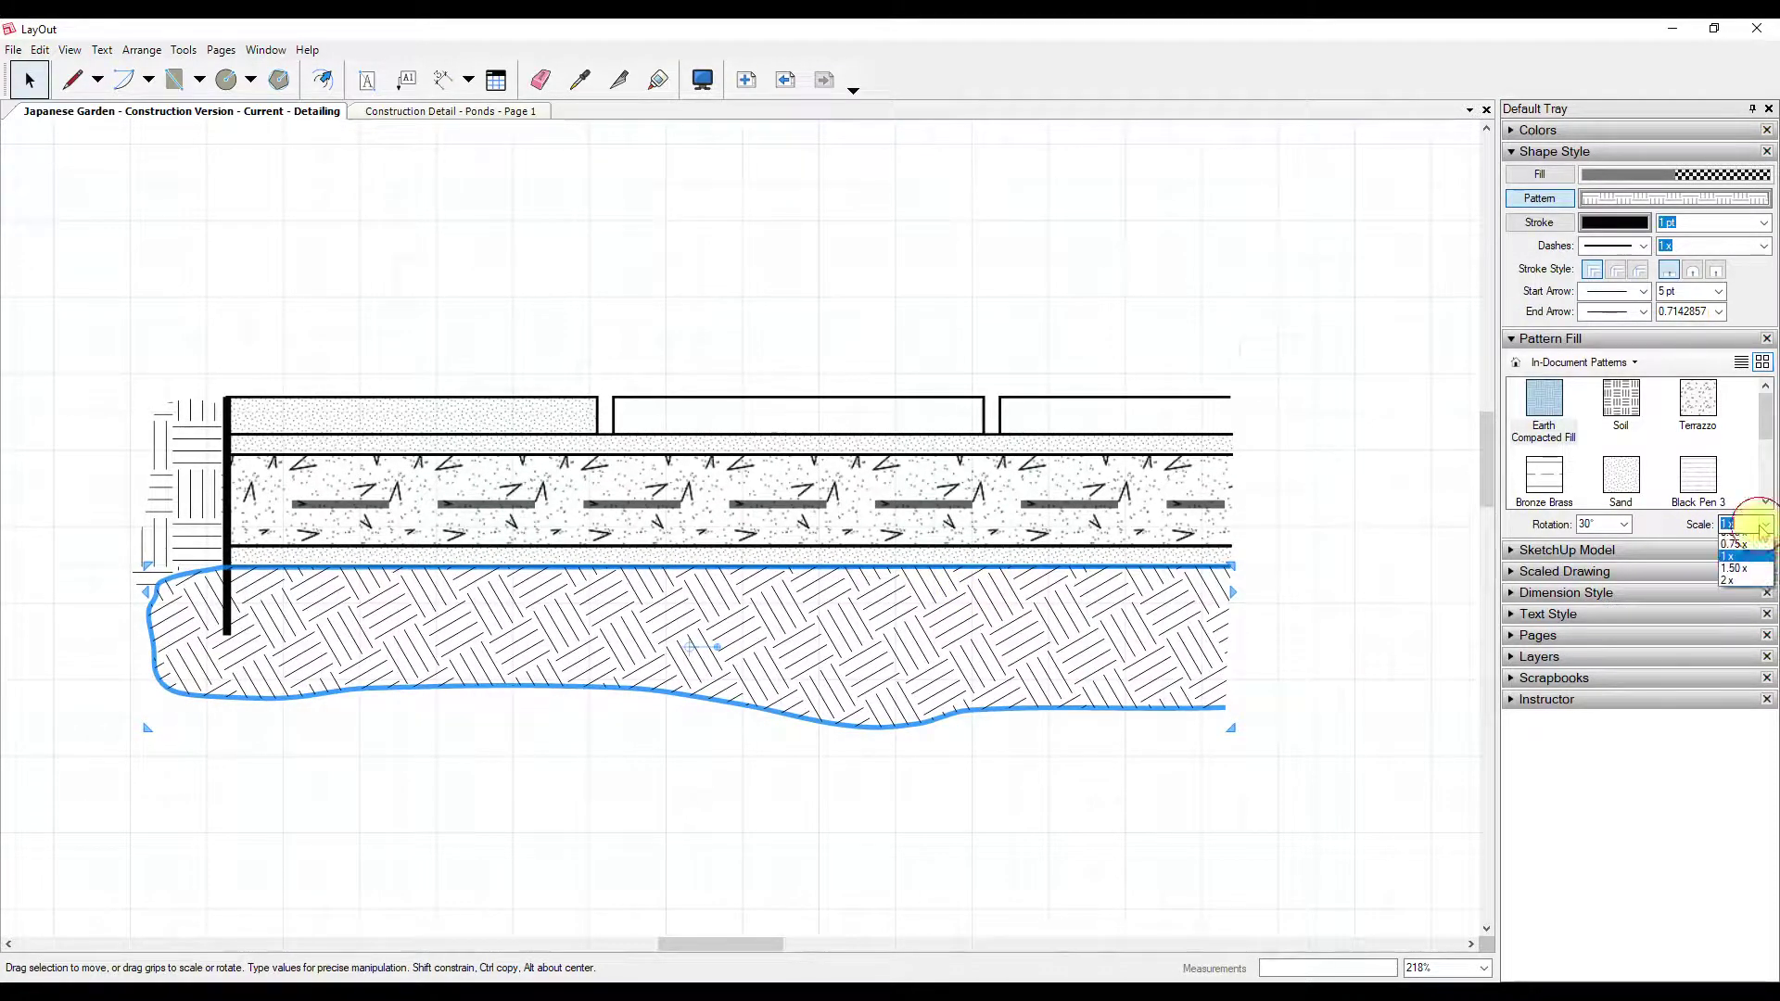
pyautogui.click(1734, 589)
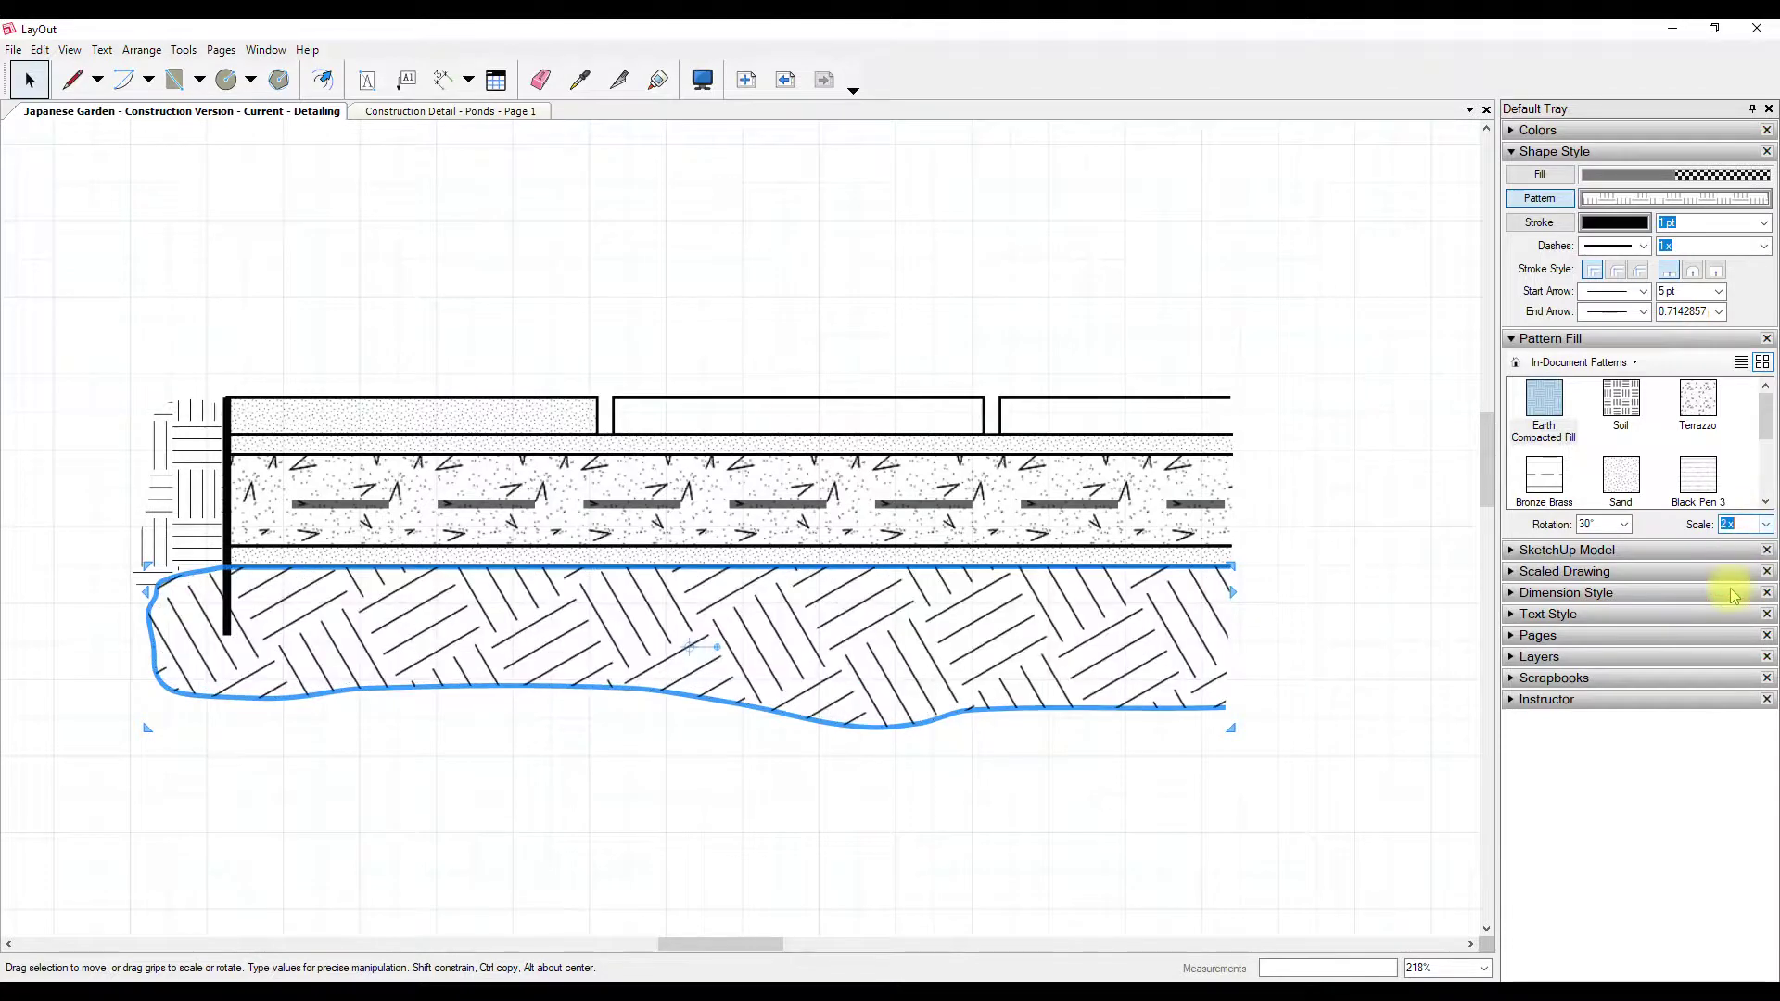
pyautogui.click(1768, 526)
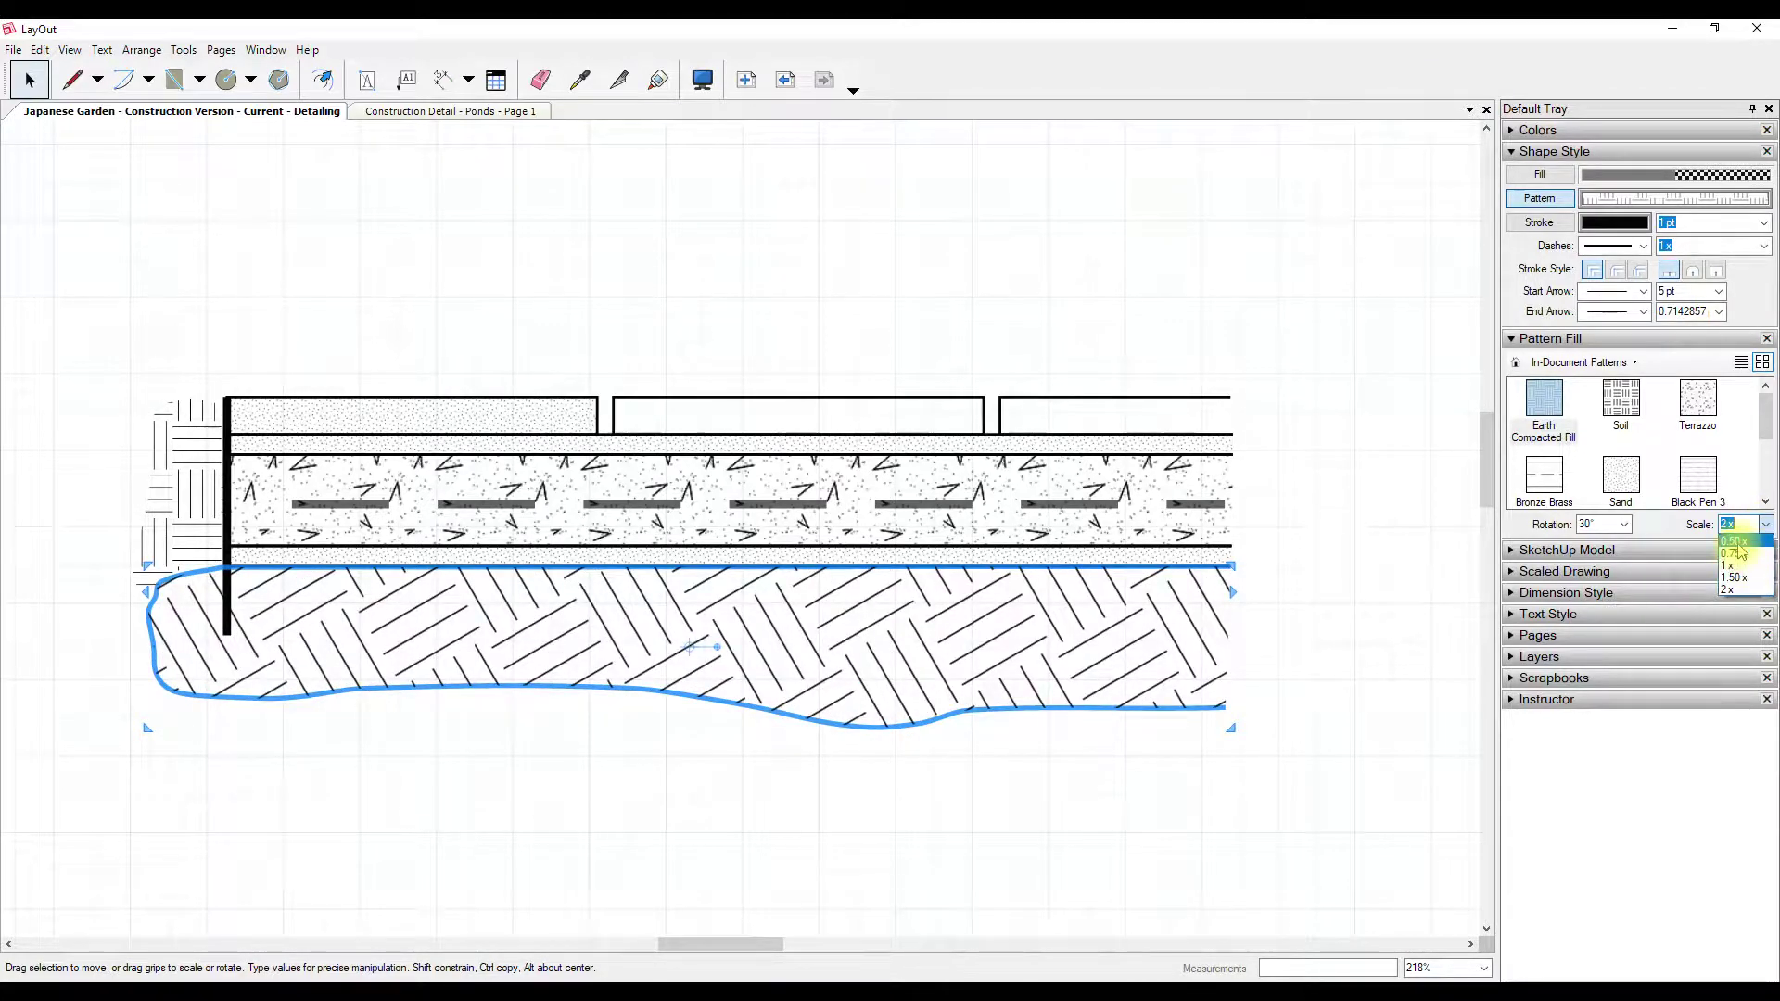
pyautogui.click(1734, 539)
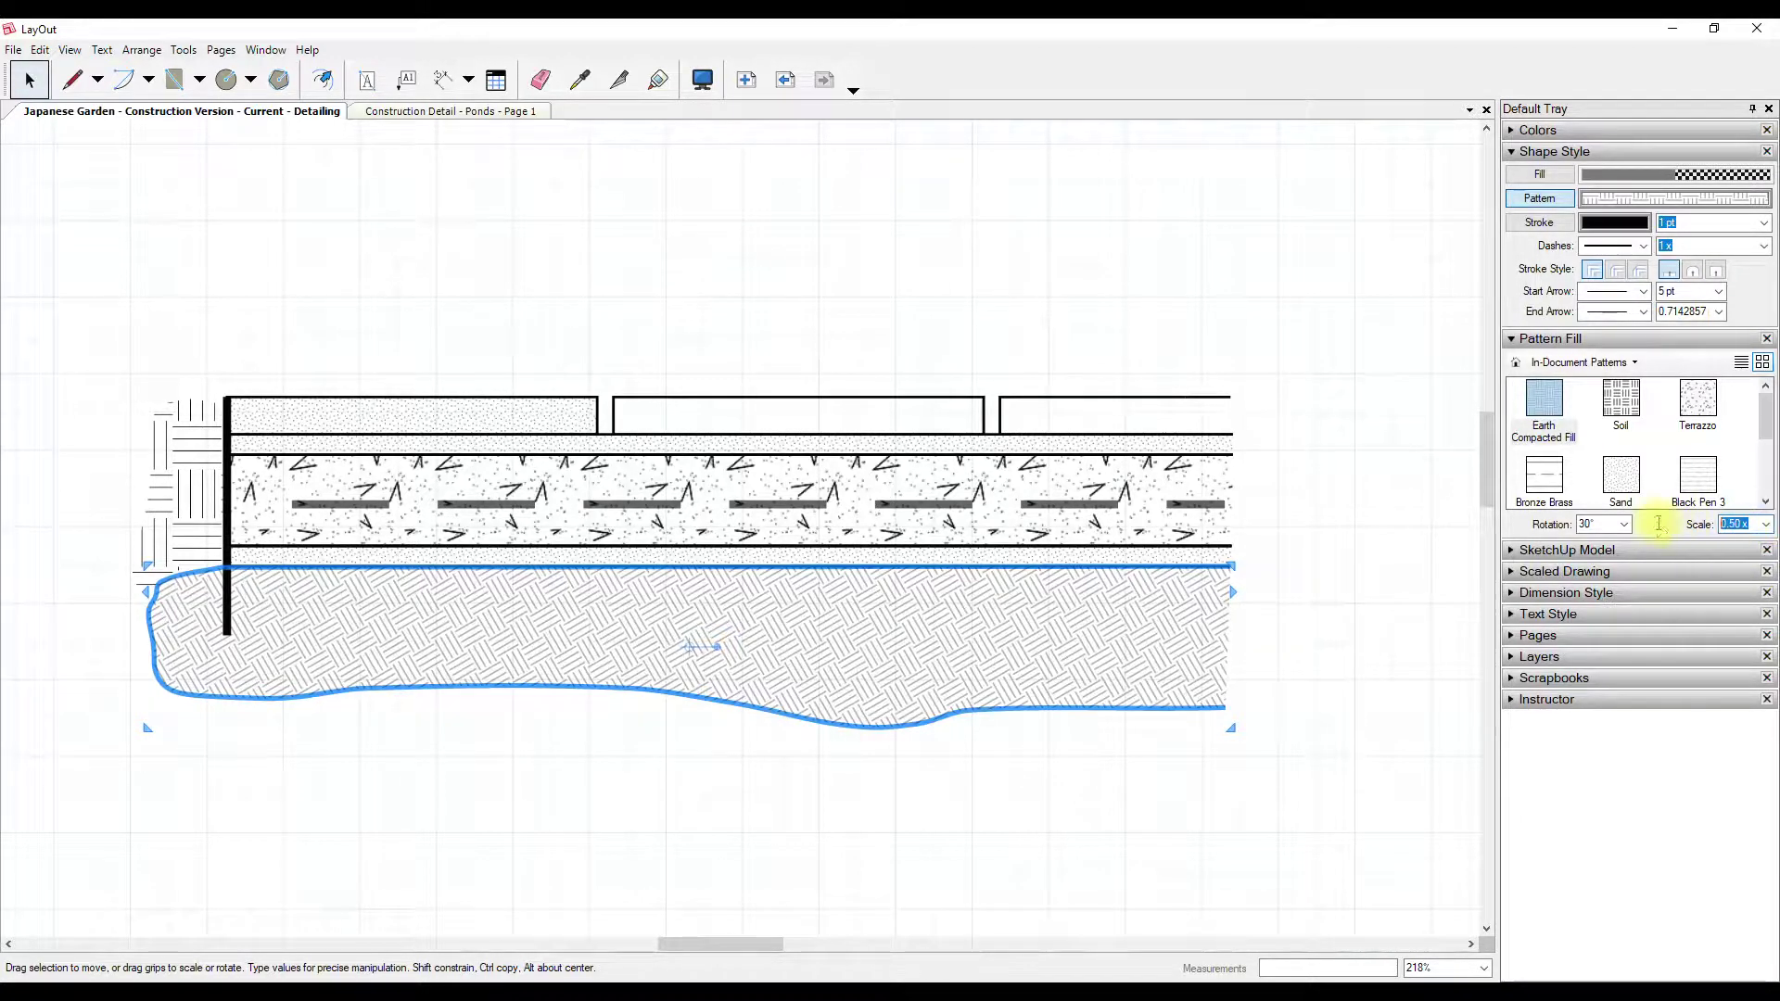
pyautogui.click(1763, 525)
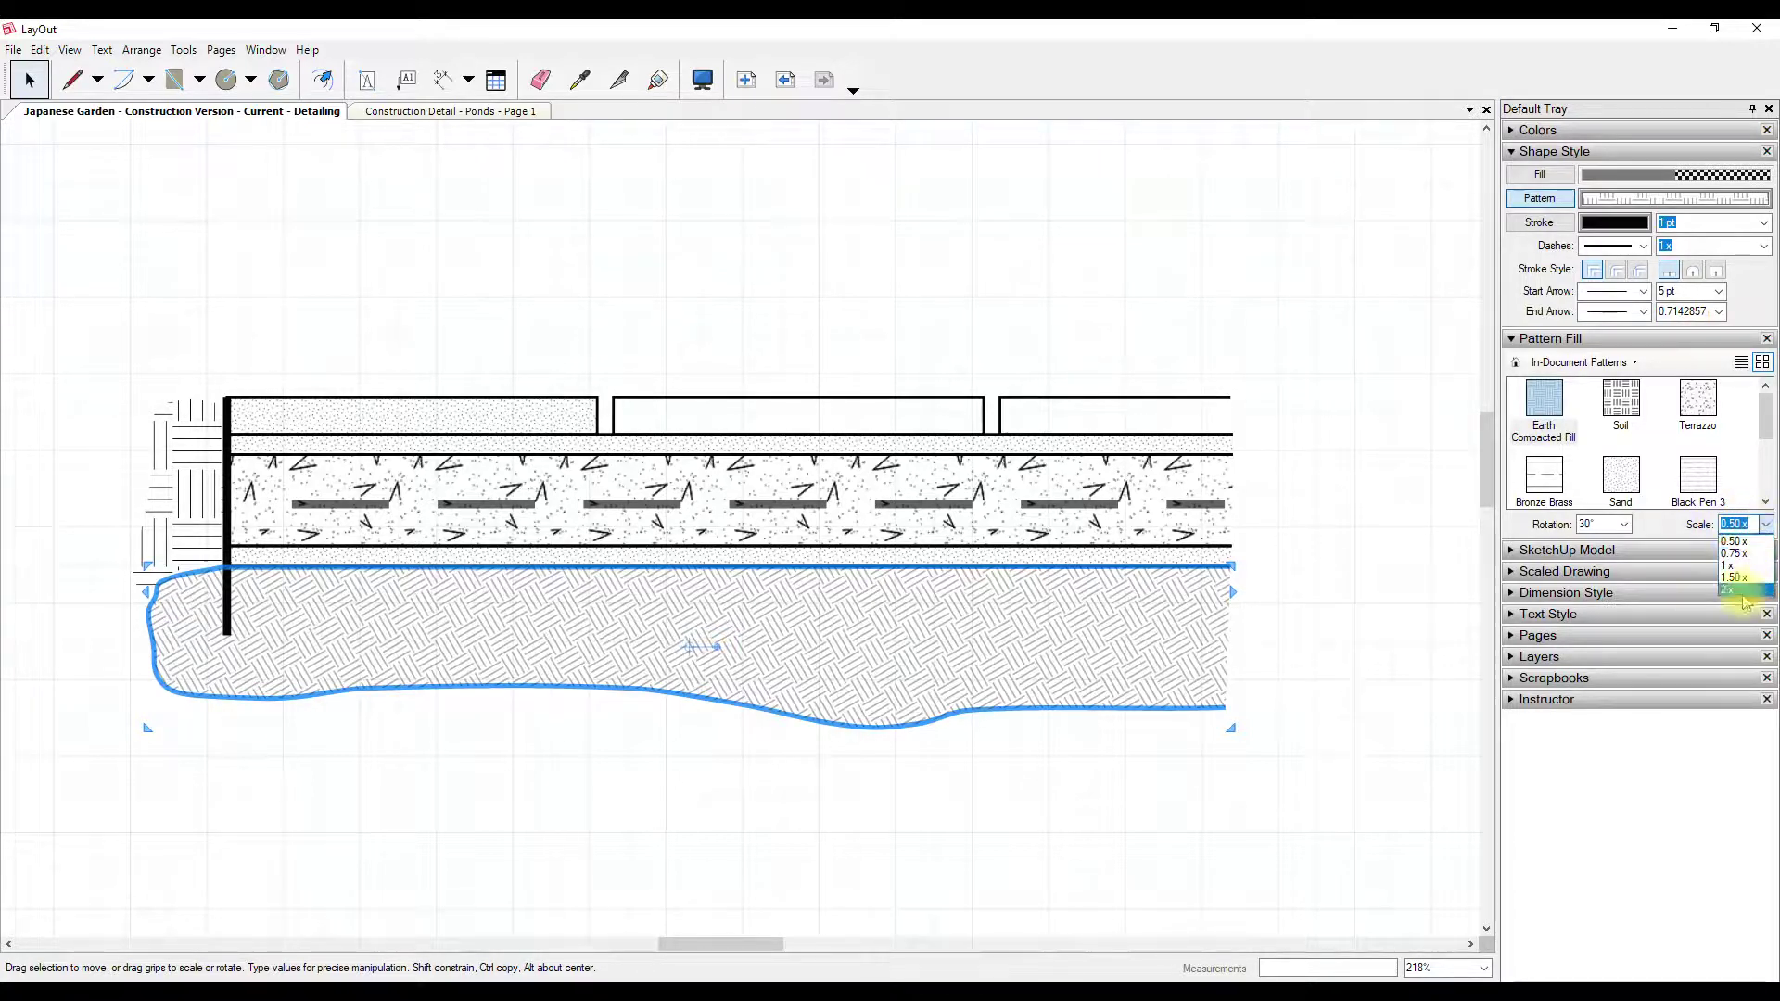
pyautogui.click(1735, 541)
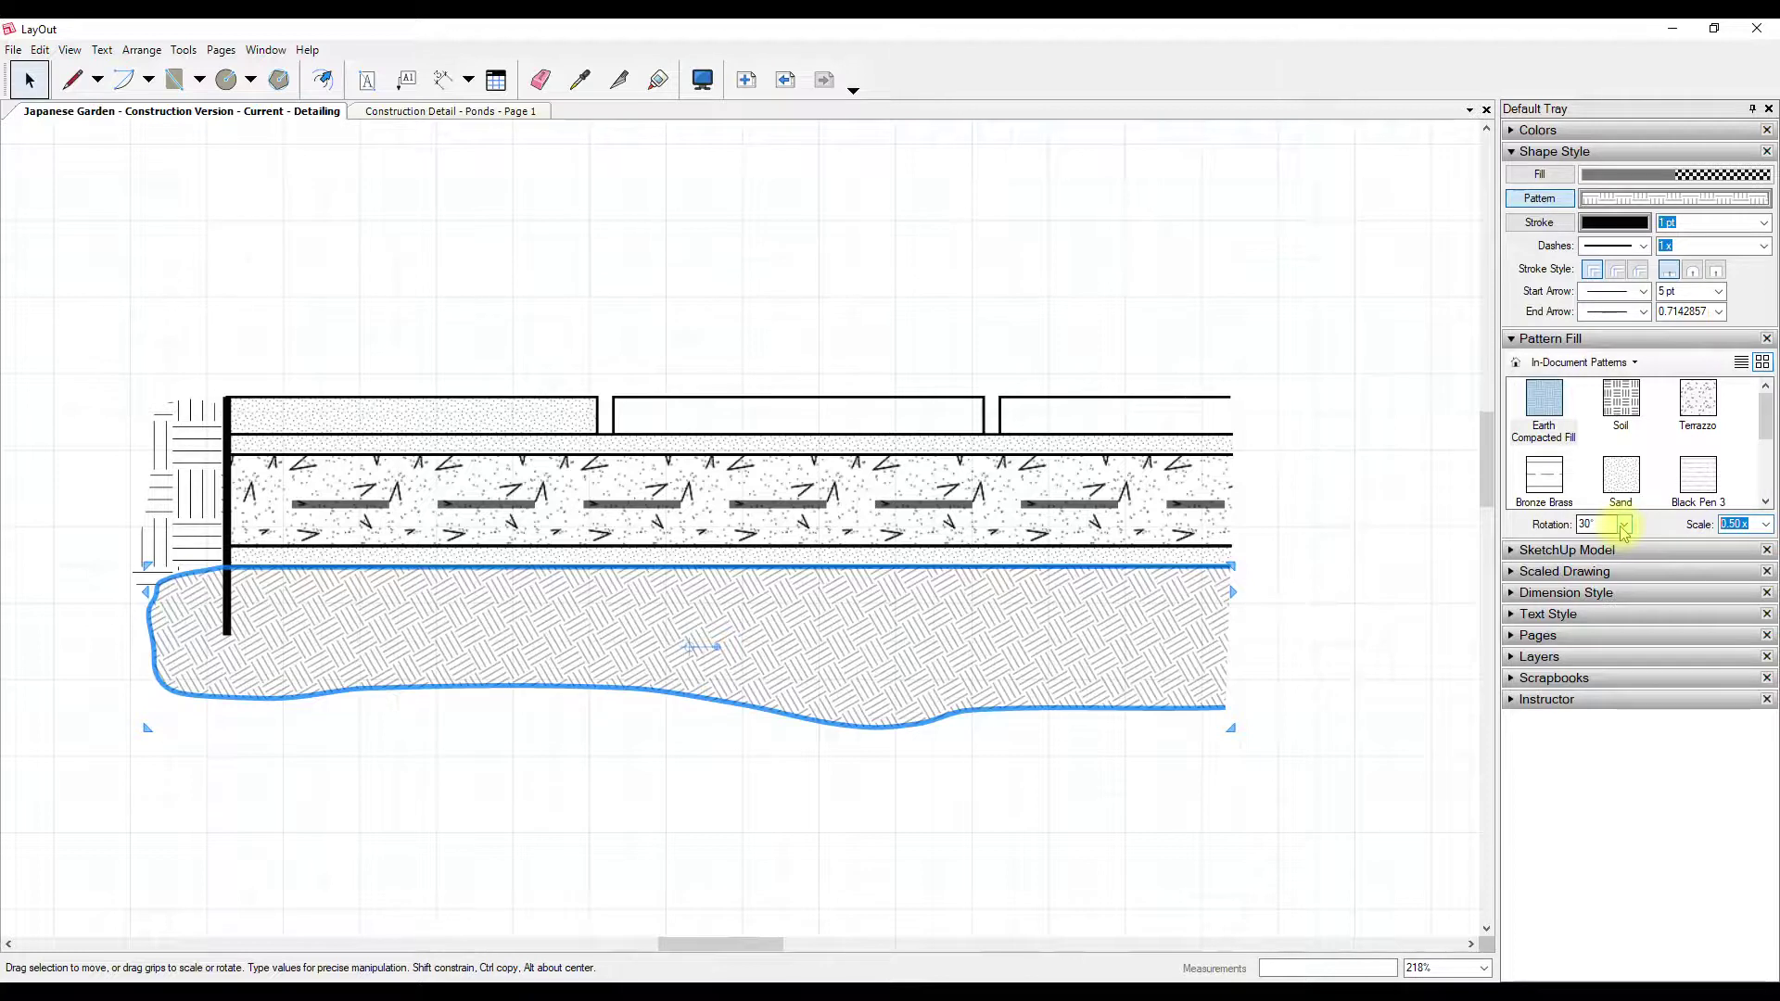
pyautogui.write('4')
pyautogui.press('Return')
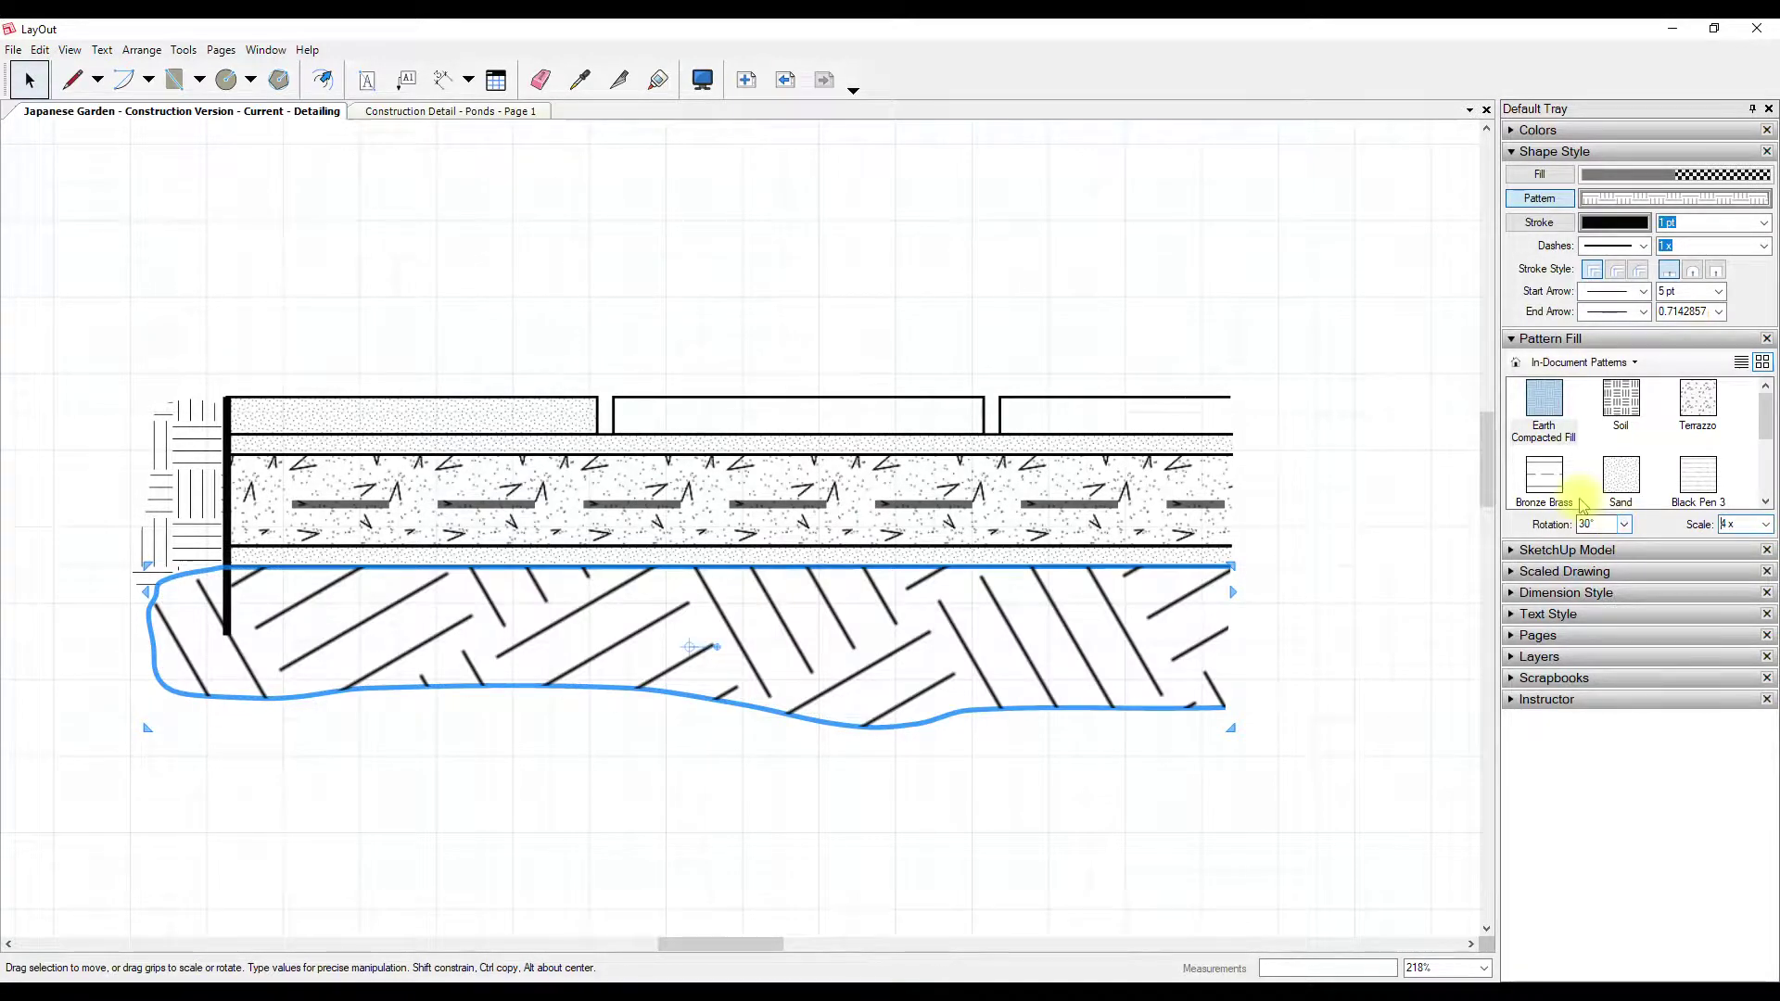
# Step: Reselect the earth shape and set its pattern scale to 6x
pyautogui.click(1080, 274)
pyautogui.click(1013, 636)
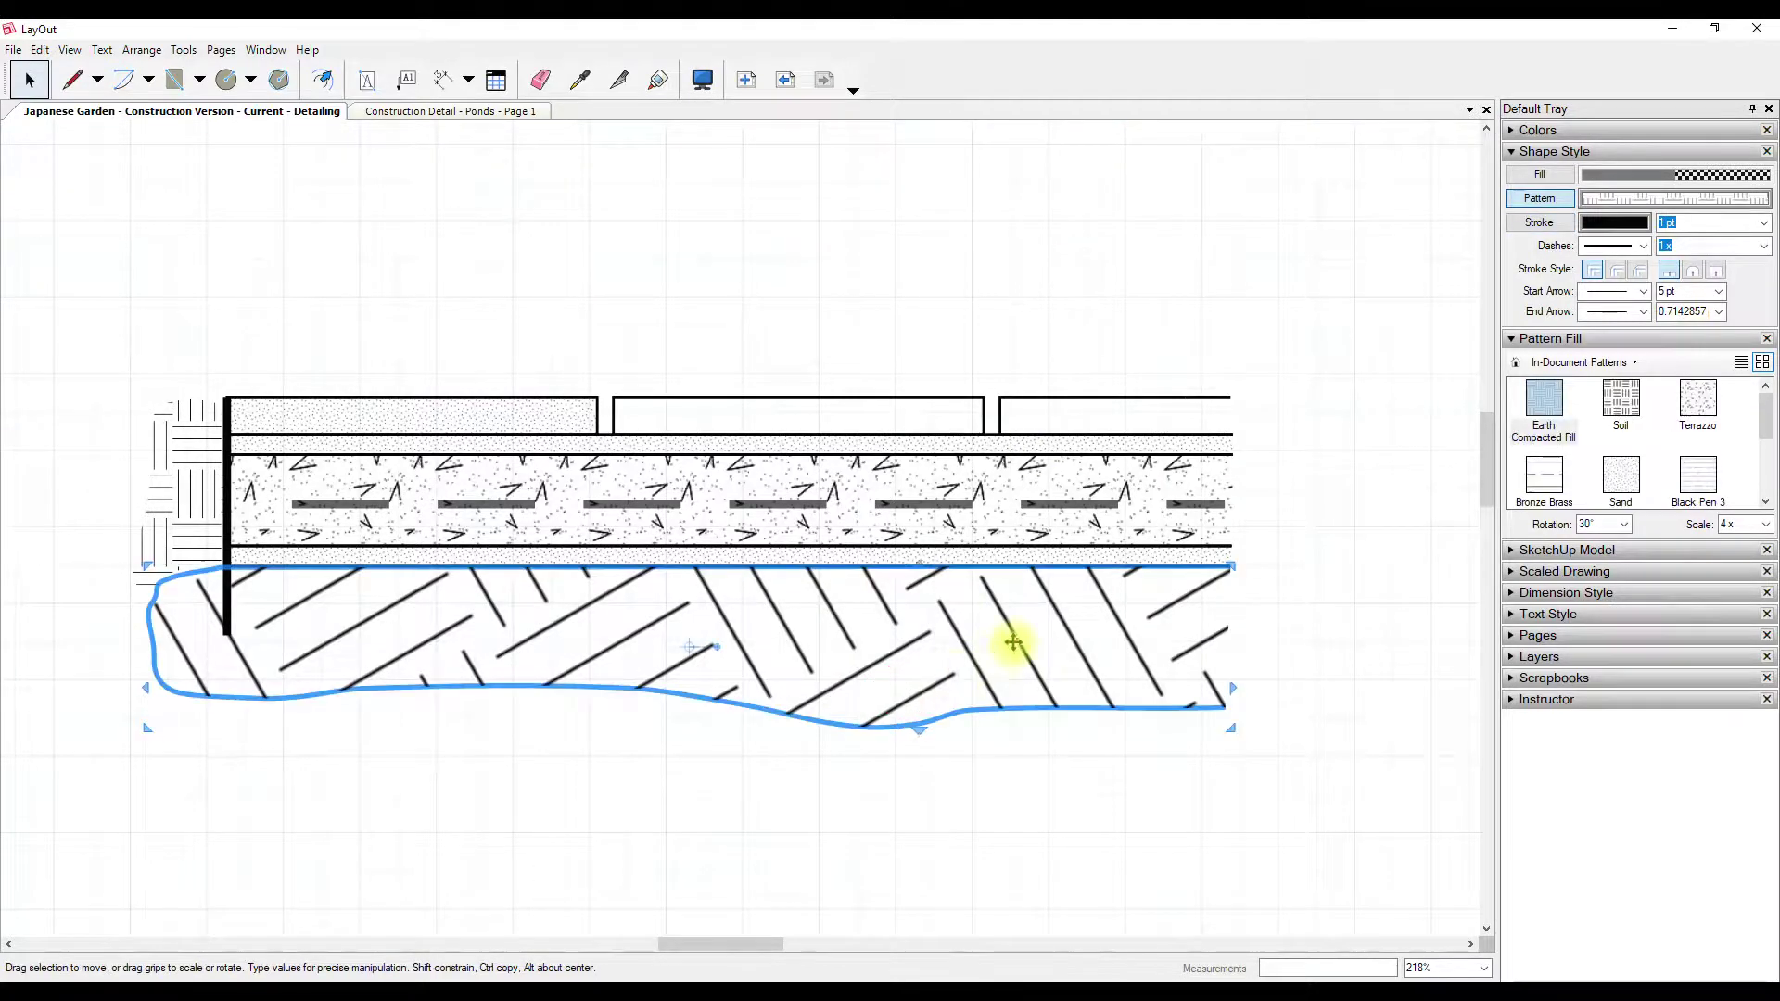
pyautogui.scroll(-1, 1018, 630)
pyautogui.scroll(2, 1017, 630)
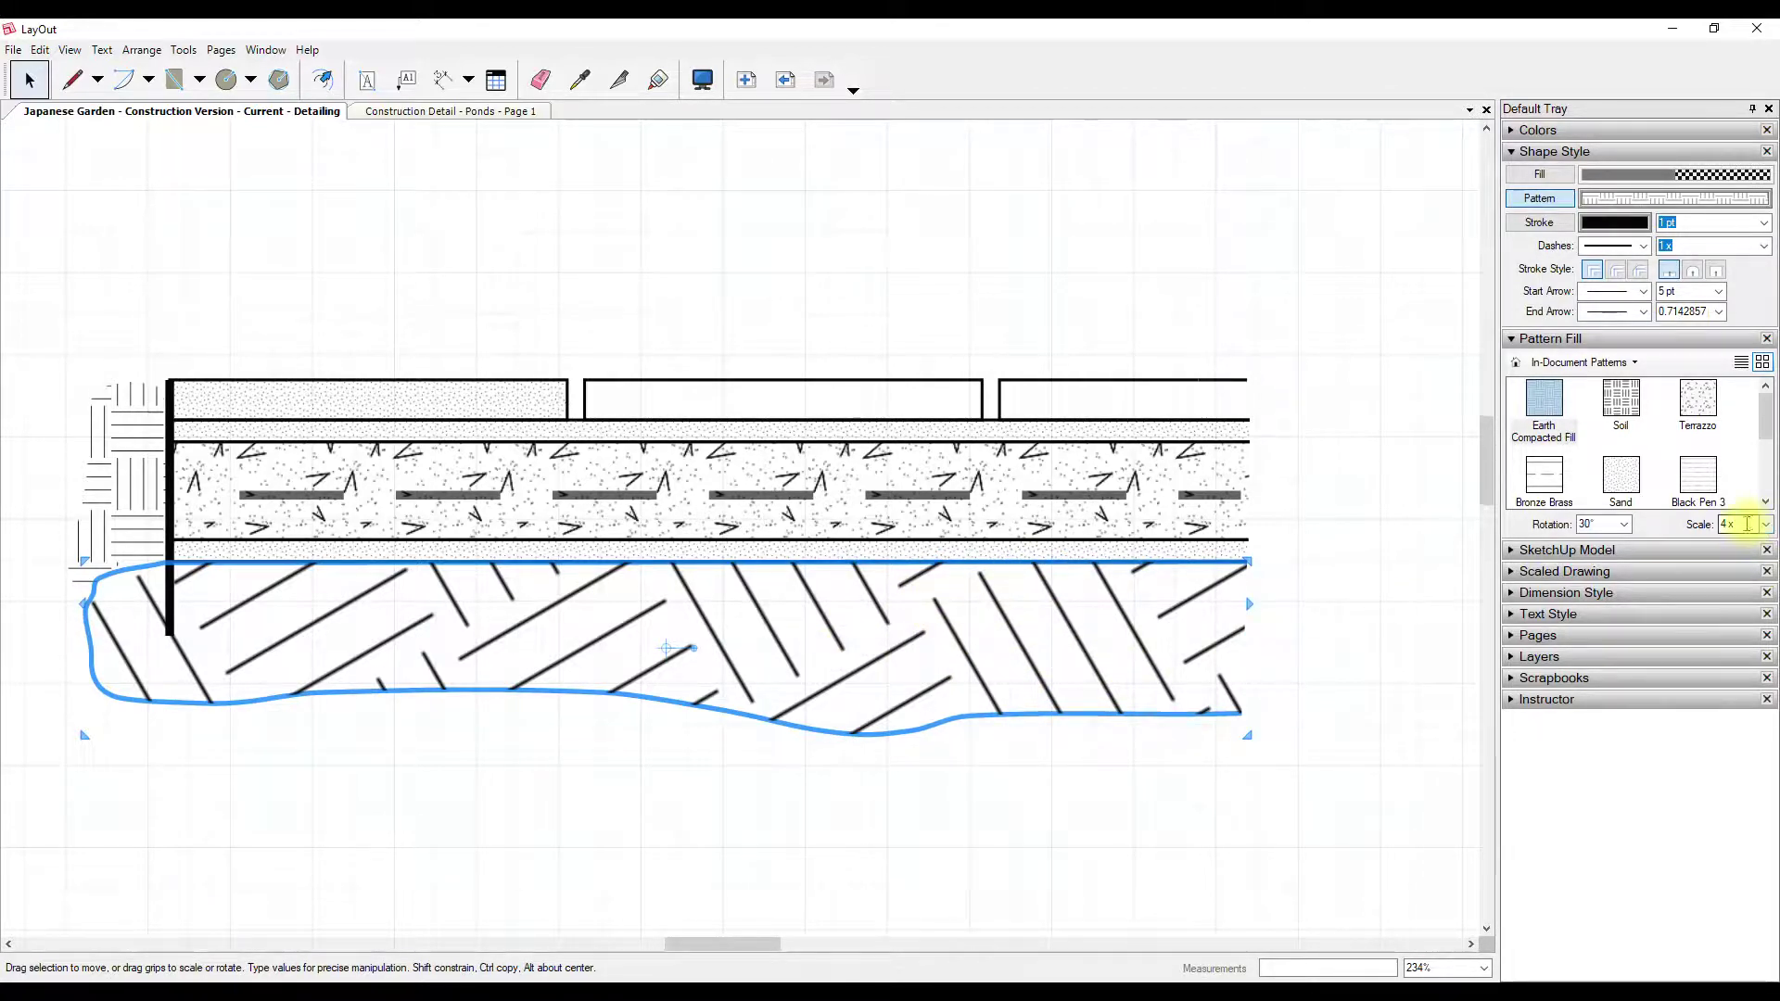
pyautogui.click(1743, 525)
pyautogui.write('6')
pyautogui.press('Return')
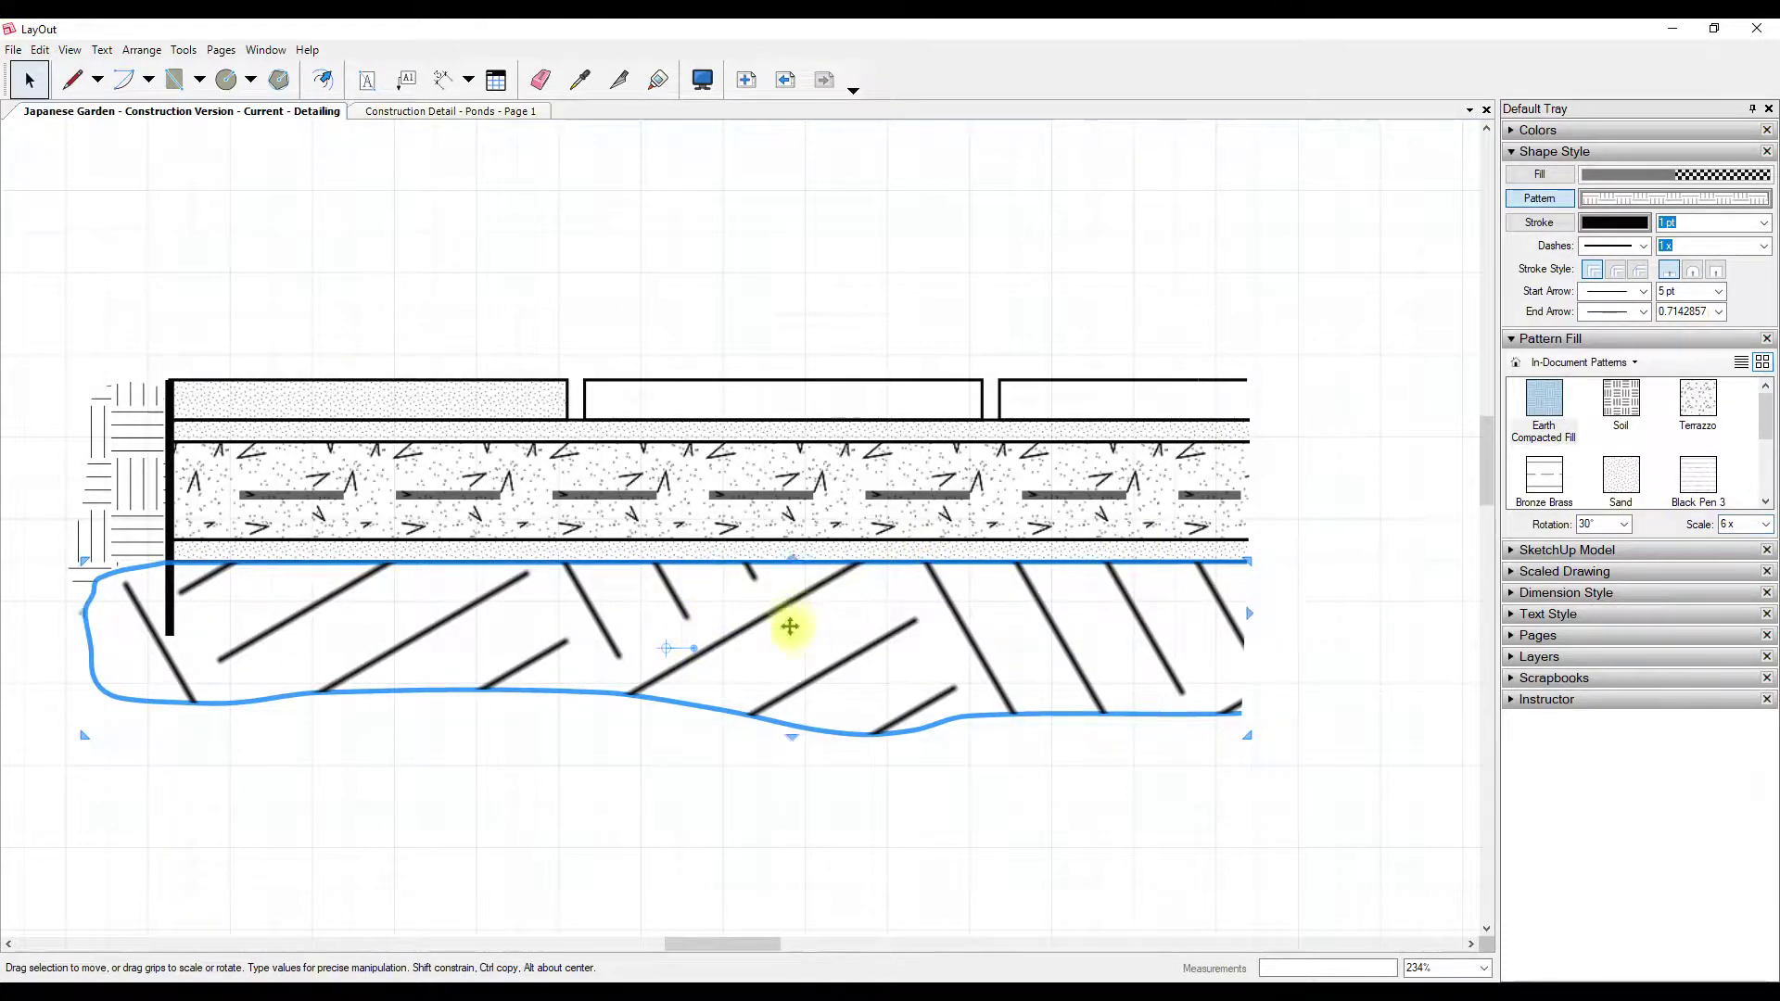
pyautogui.scroll(-2, 1038, 693)
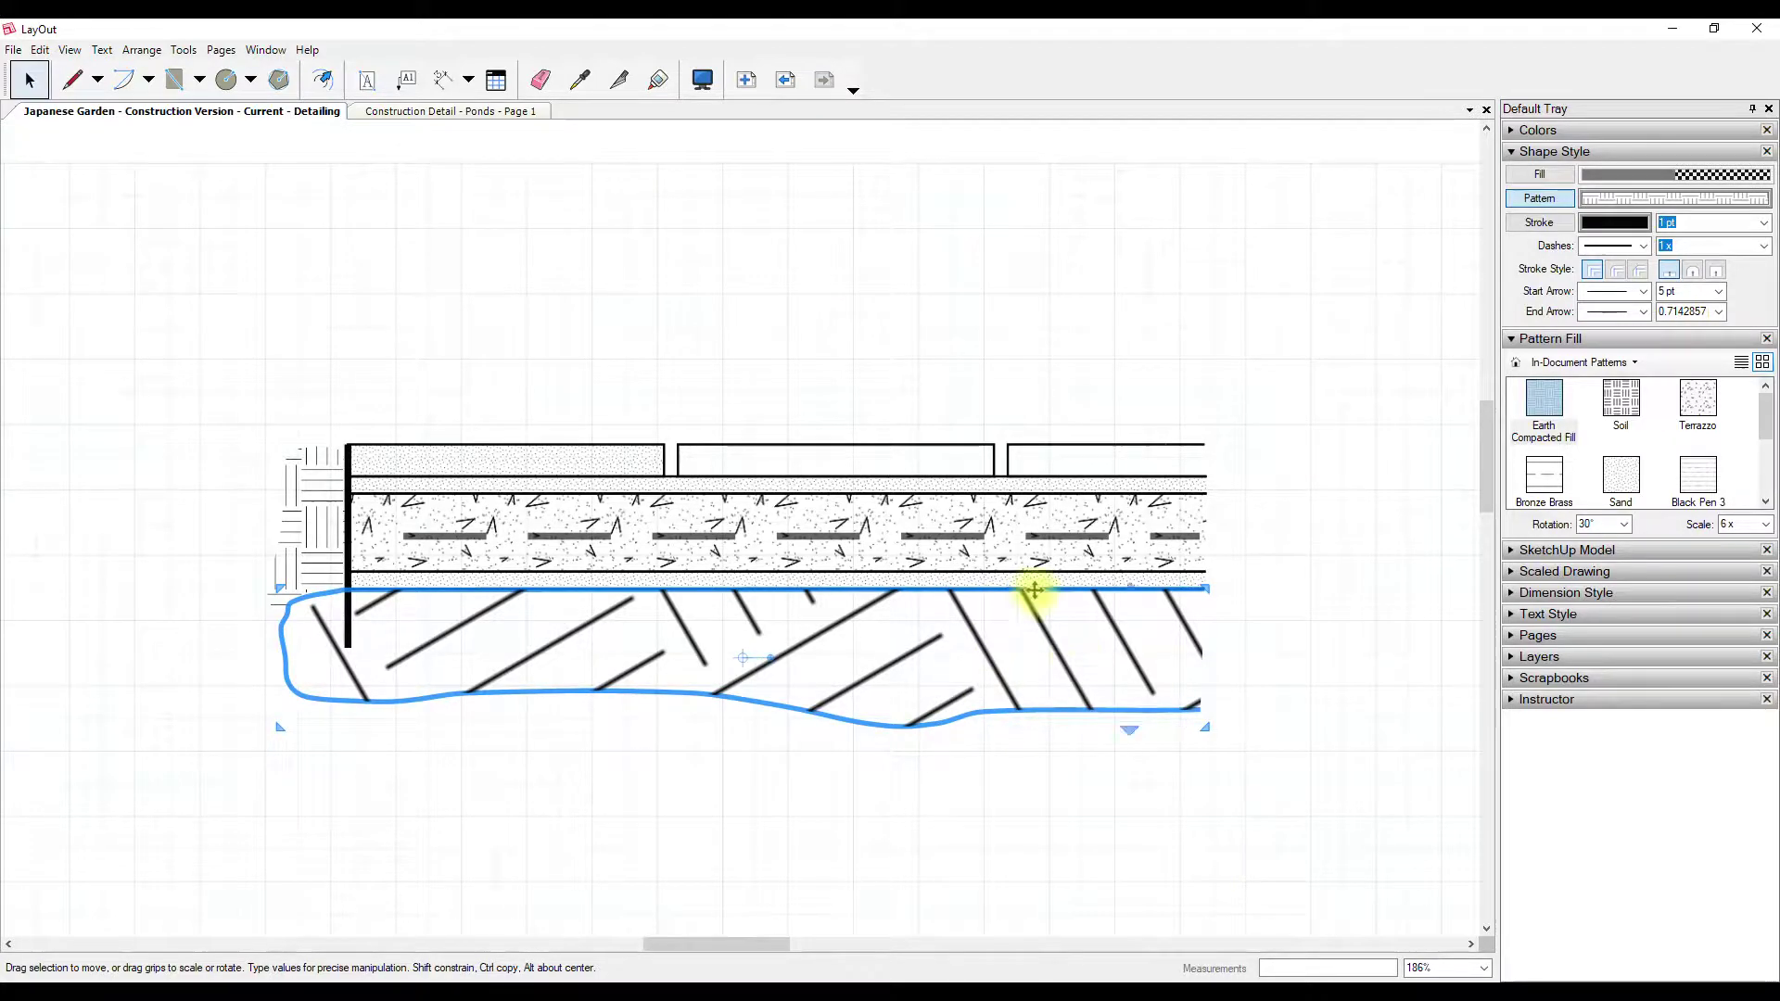
pyautogui.scroll(-2, 1005, 556)
pyautogui.moveTo(988, 531); pyautogui.dragTo(927, 465, button='middle')
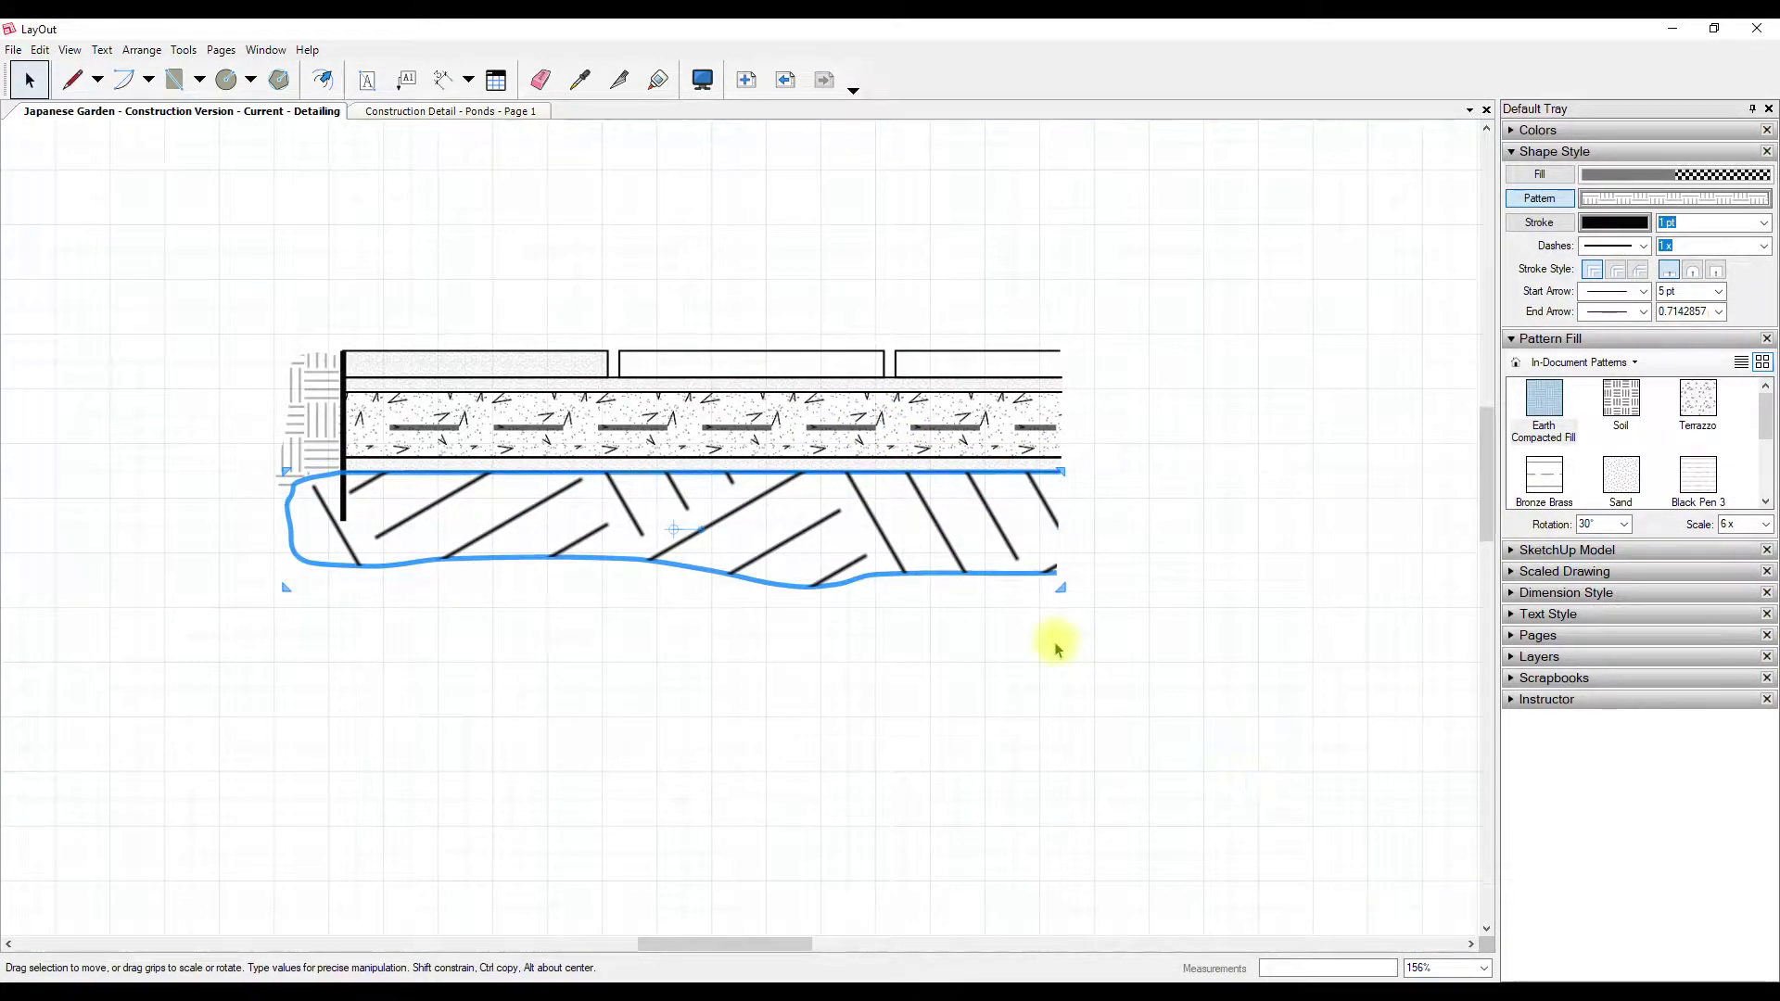
# Step: Zoom to 100% and return the earth pattern scale to 1x by way of 2x
pyautogui.click(1481, 969)
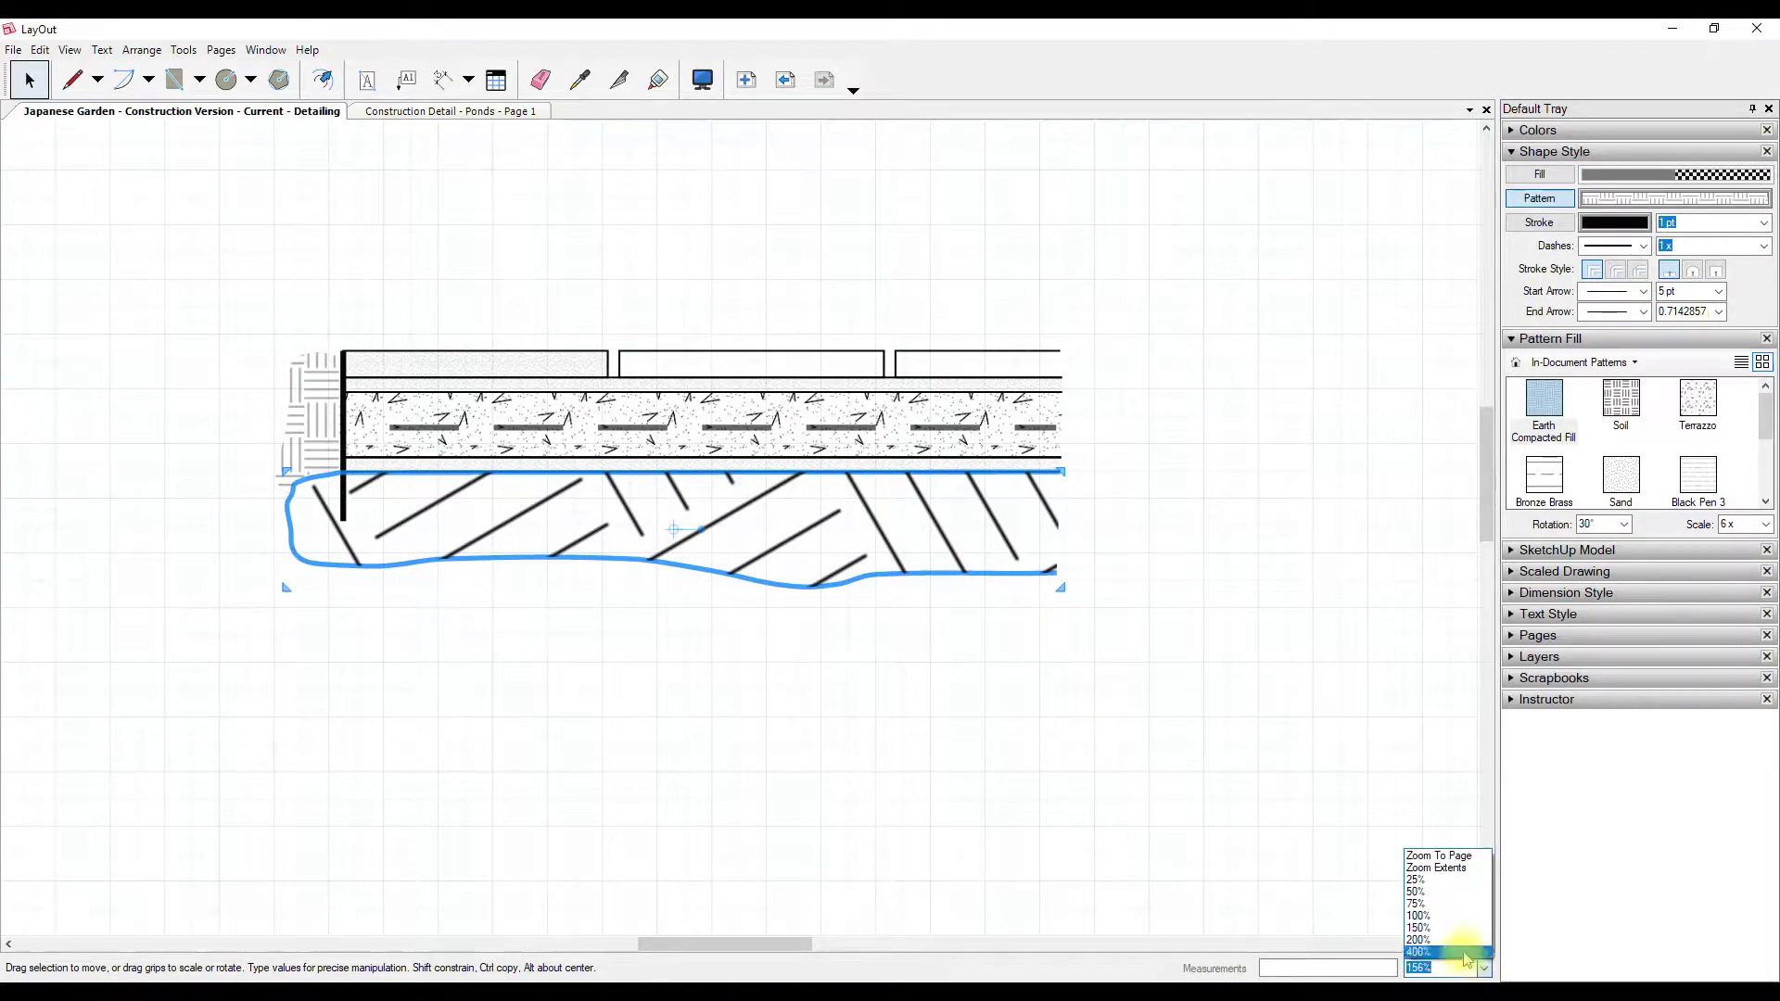
pyautogui.click(1428, 916)
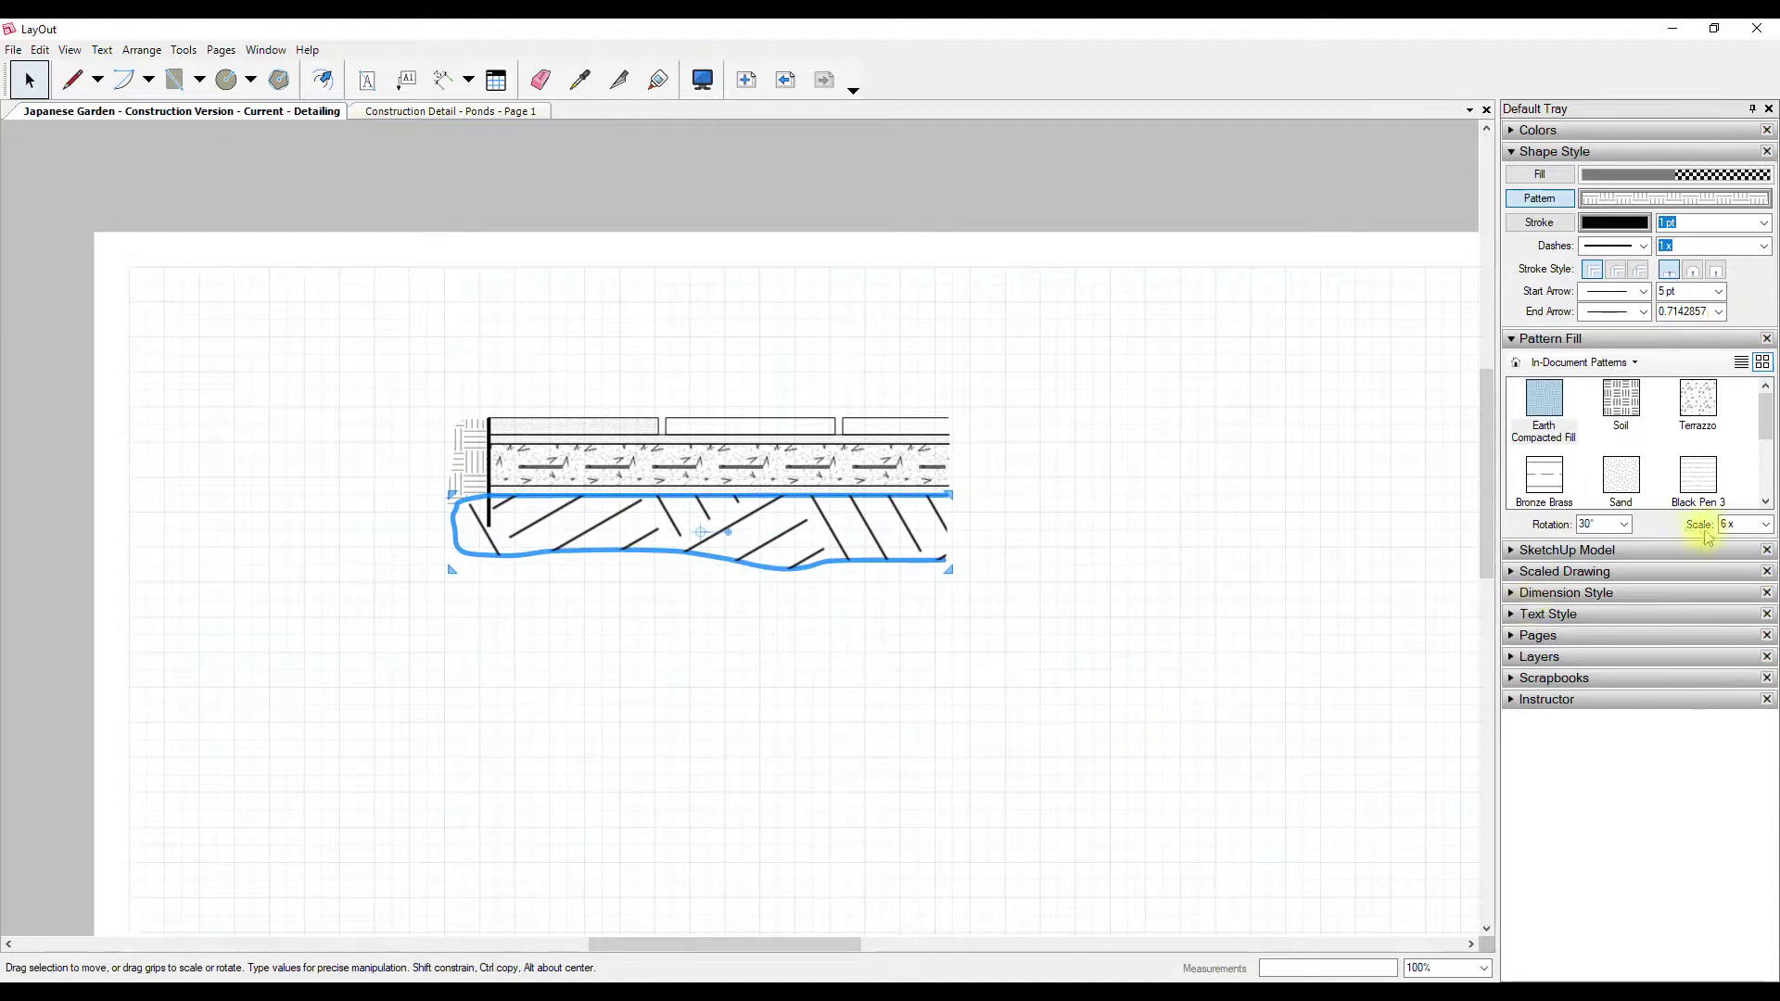
pyautogui.click(1767, 525)
pyautogui.click(1743, 588)
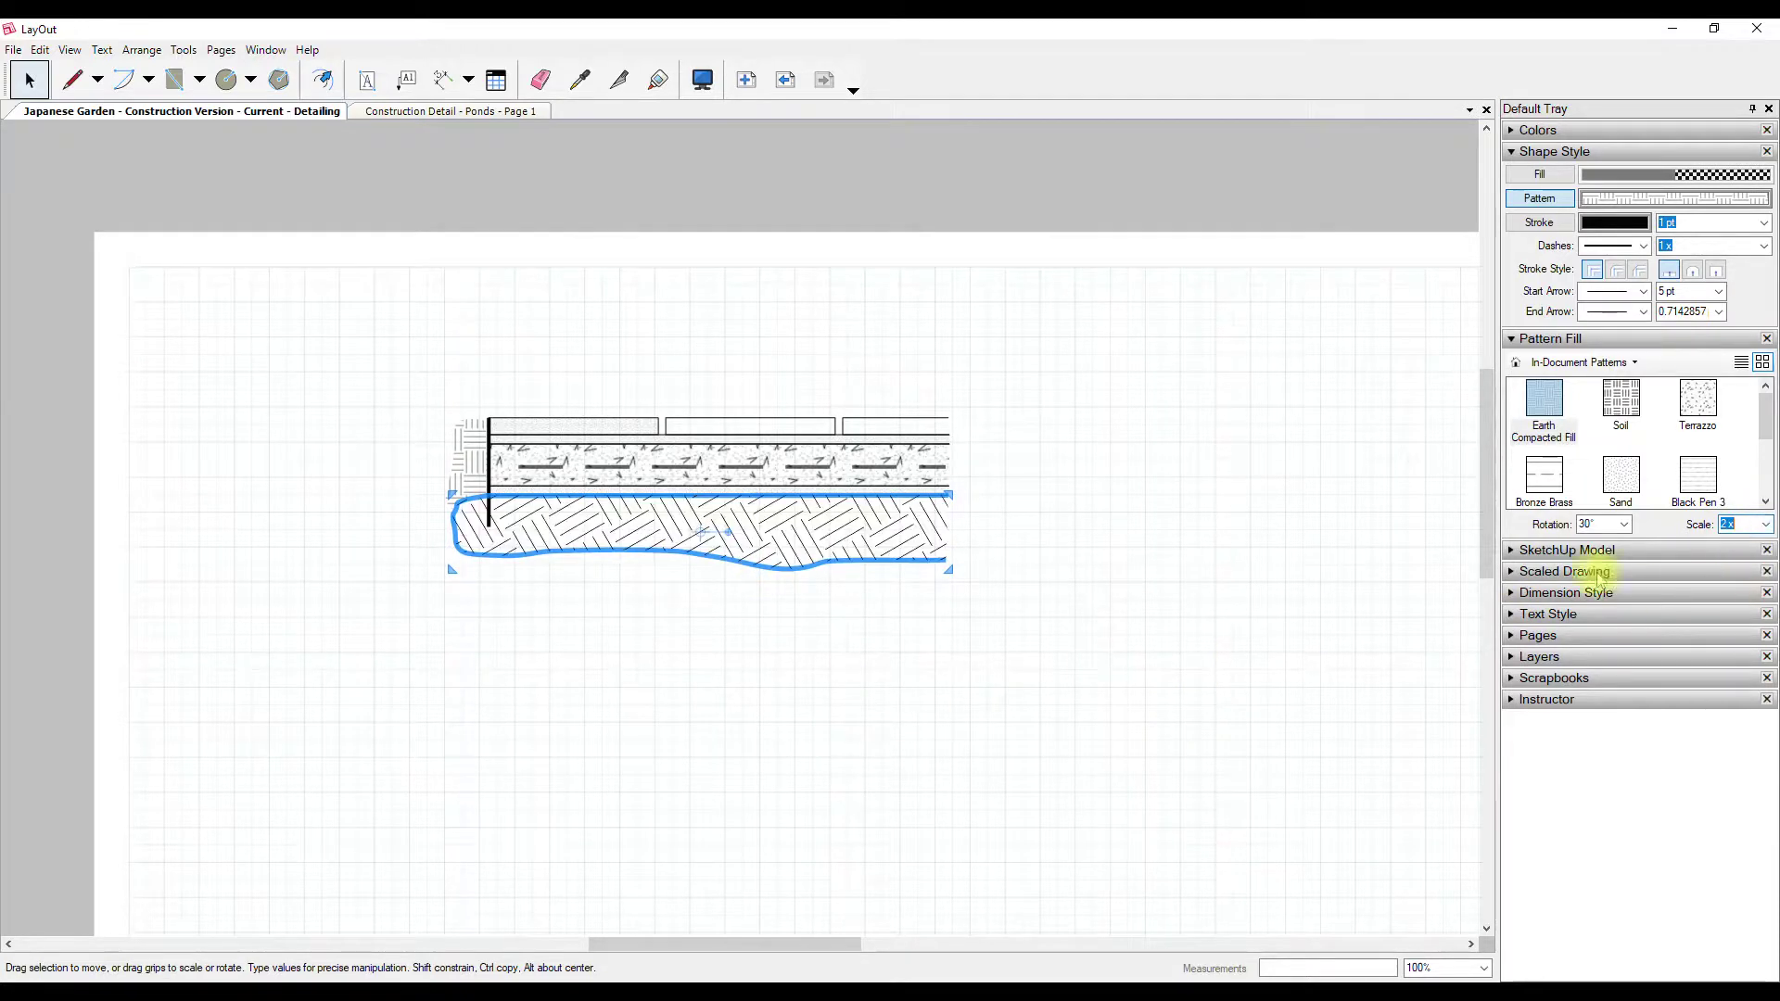
pyautogui.click(1765, 525)
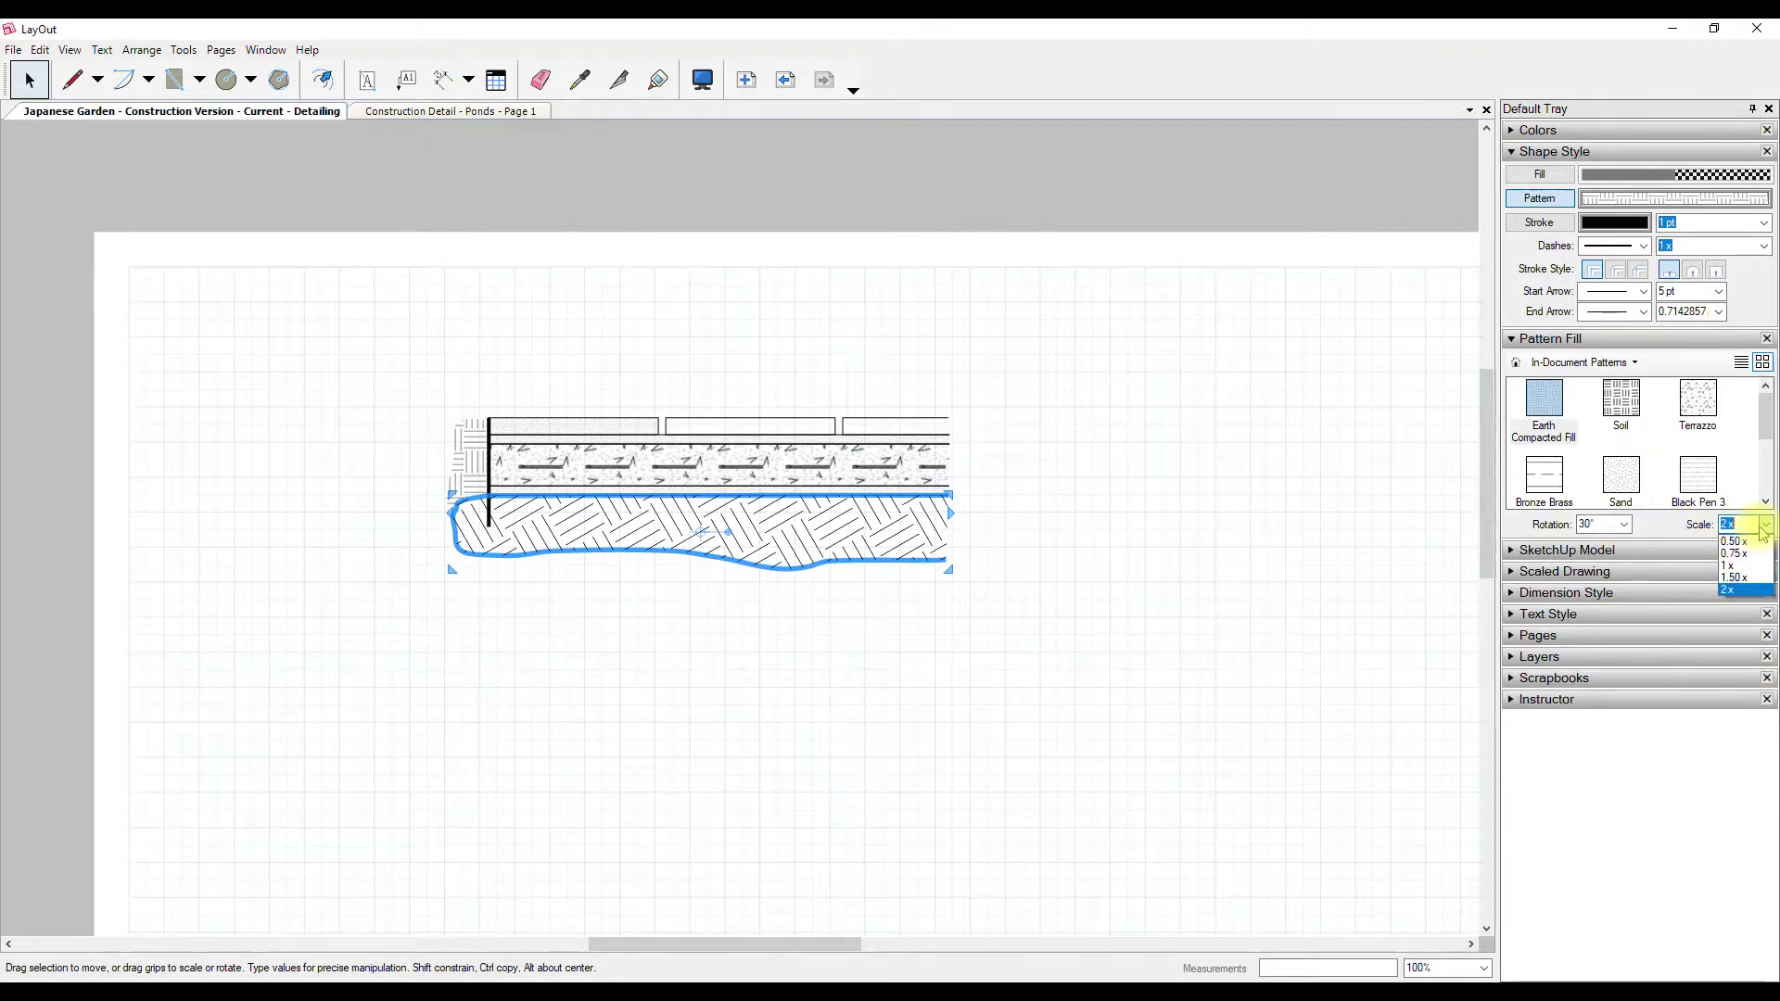
pyautogui.click(1743, 565)
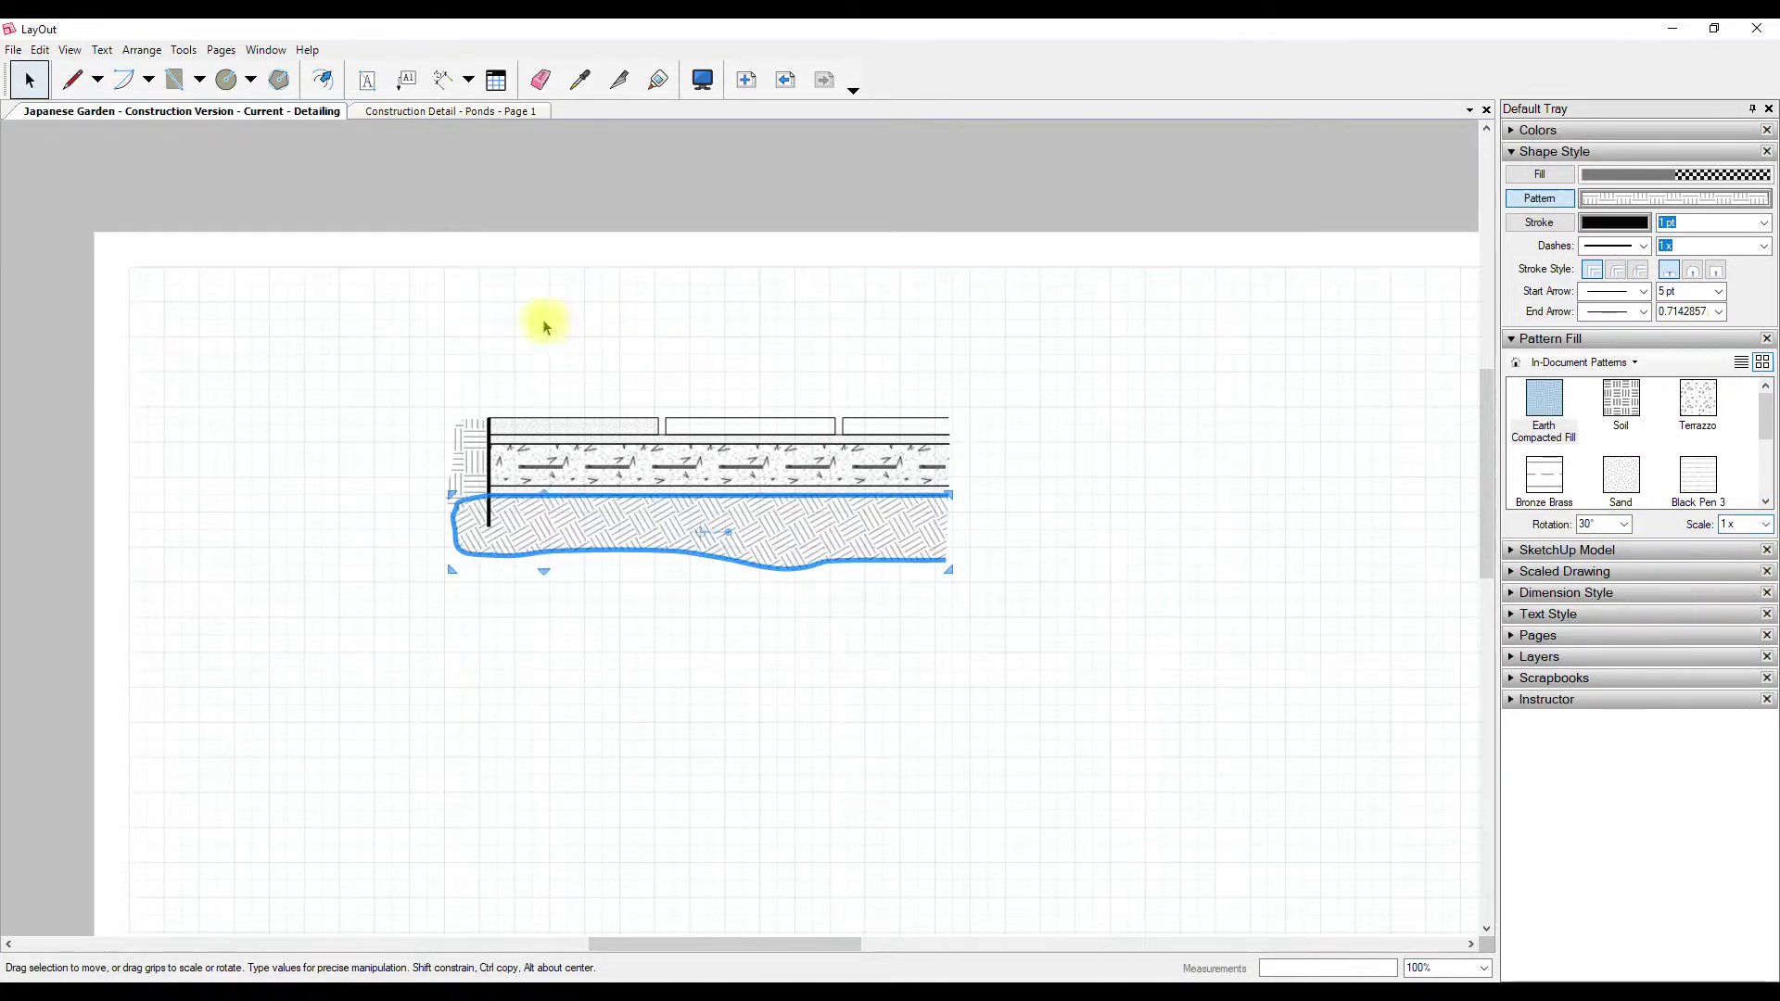
pyautogui.click(984, 486)
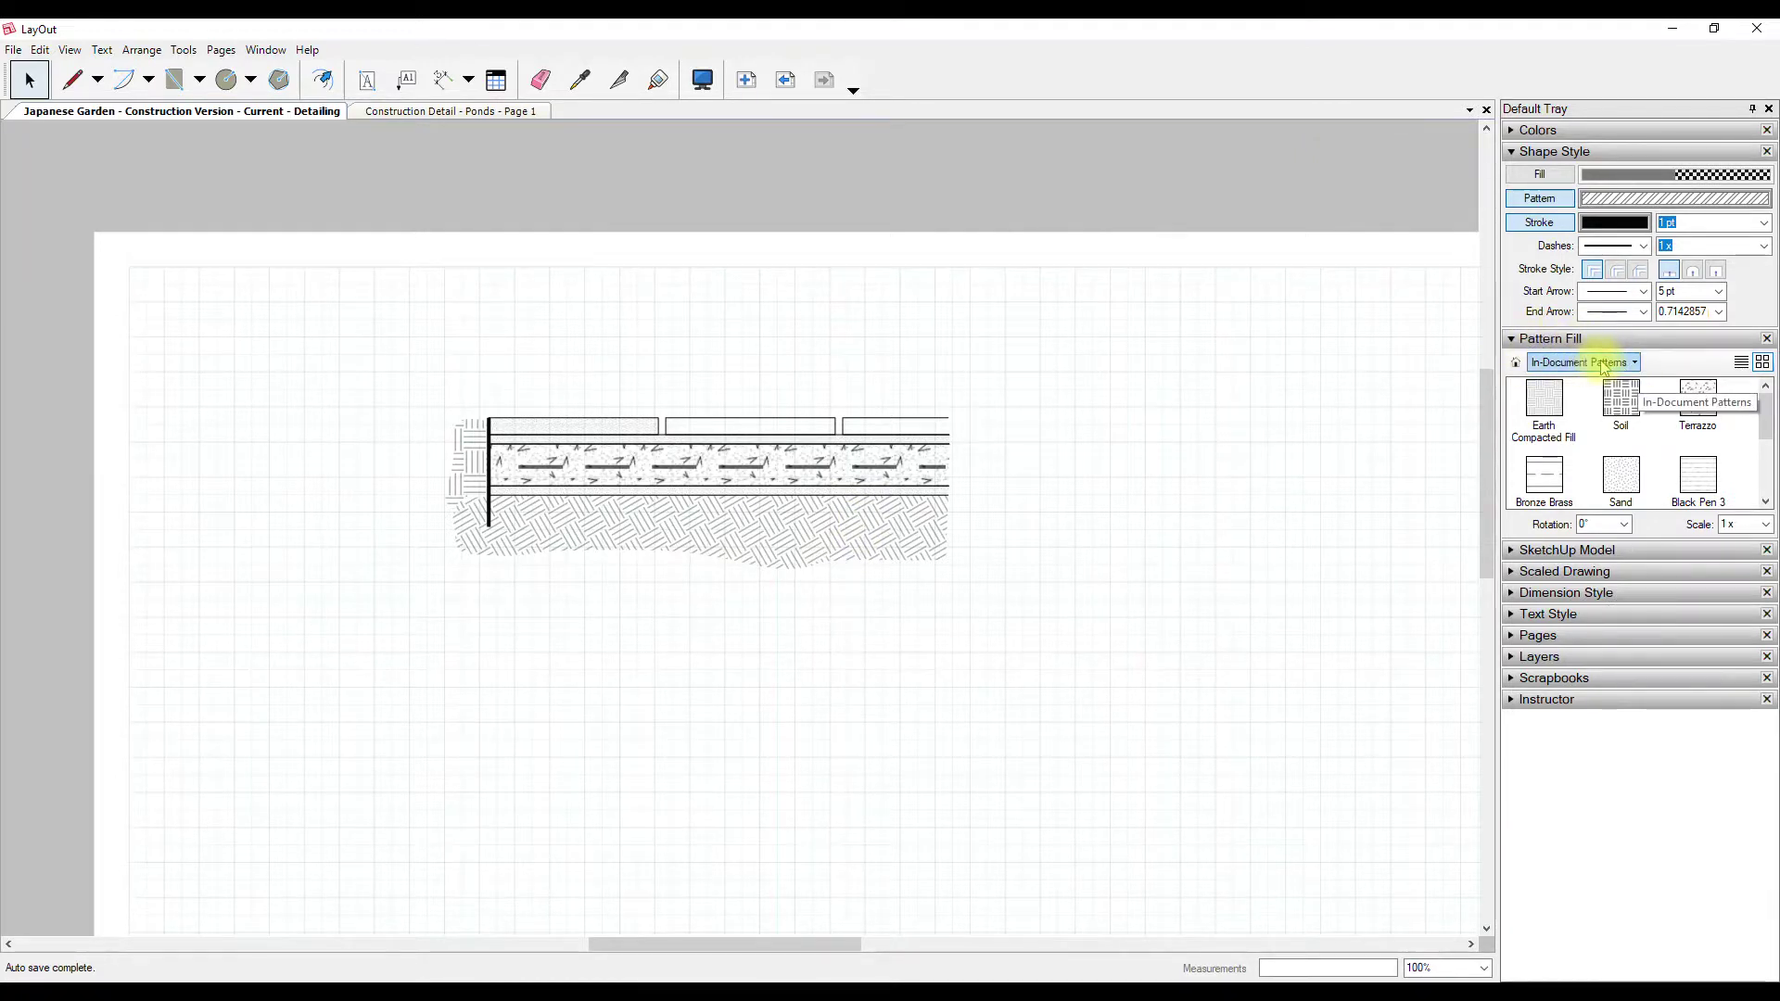
pyautogui.click(1604, 363)
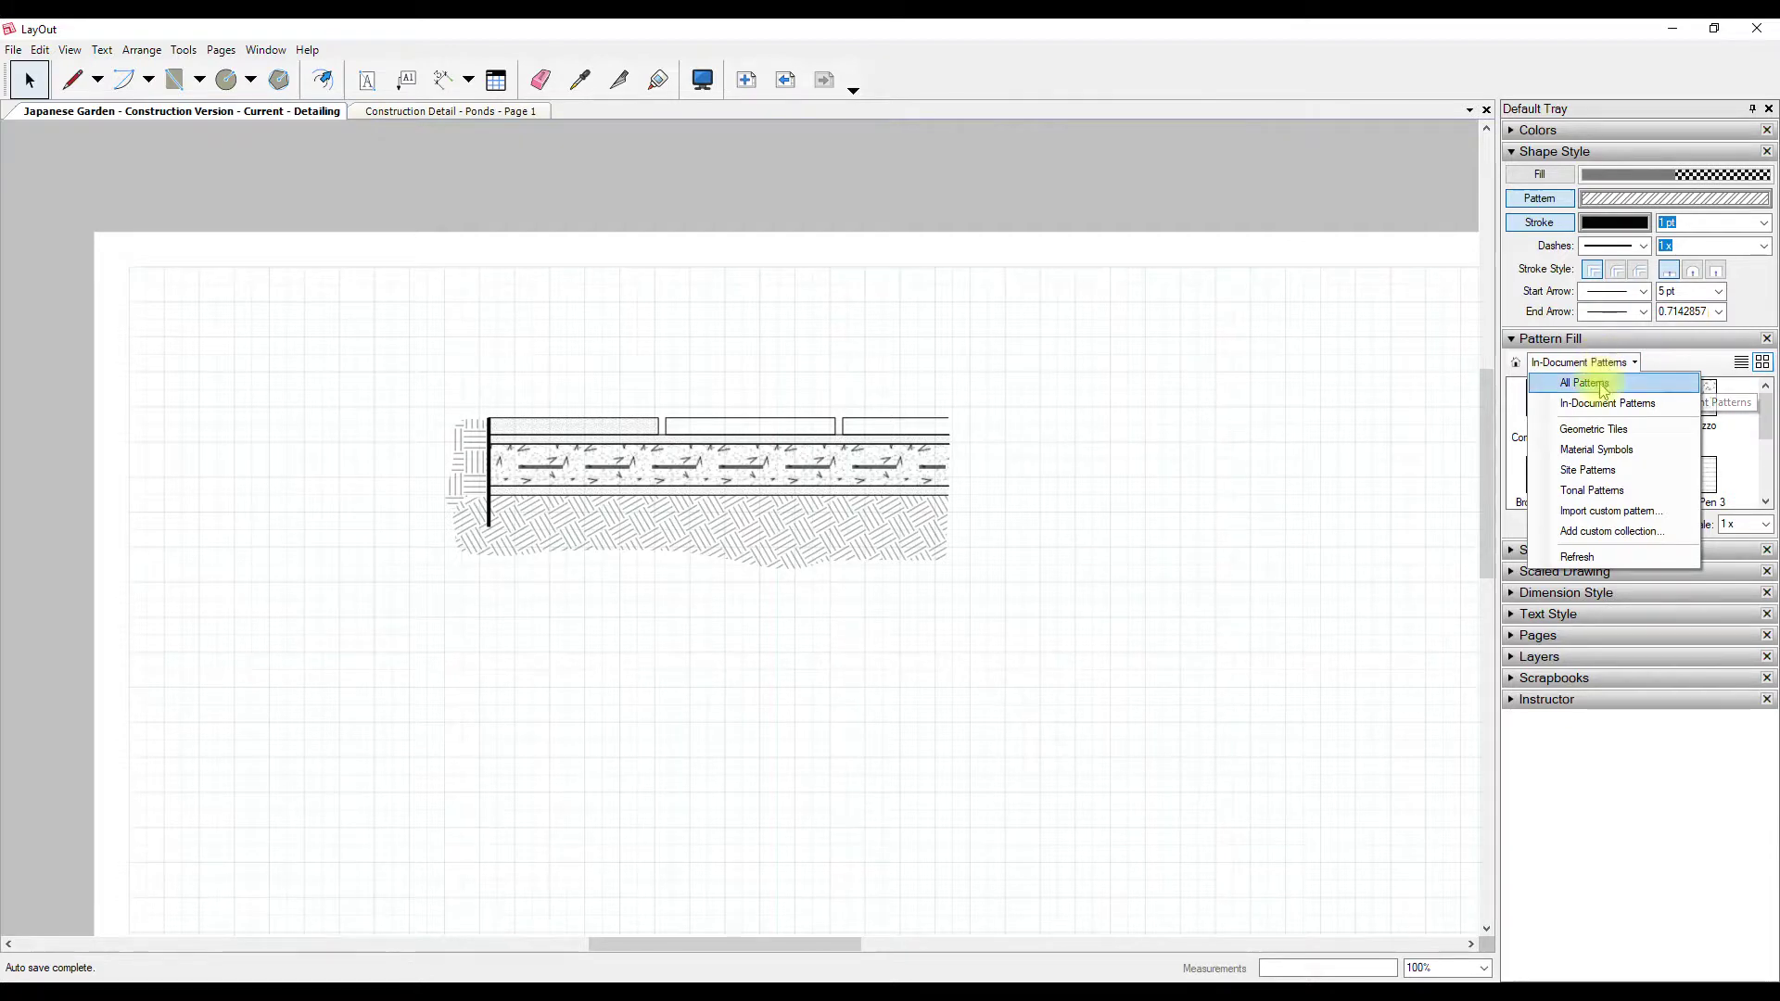
# Step: Browse to the Black Linework folder in the Geometric Tiles collection
pyautogui.click(1613, 430)
pyautogui.click(1554, 415)
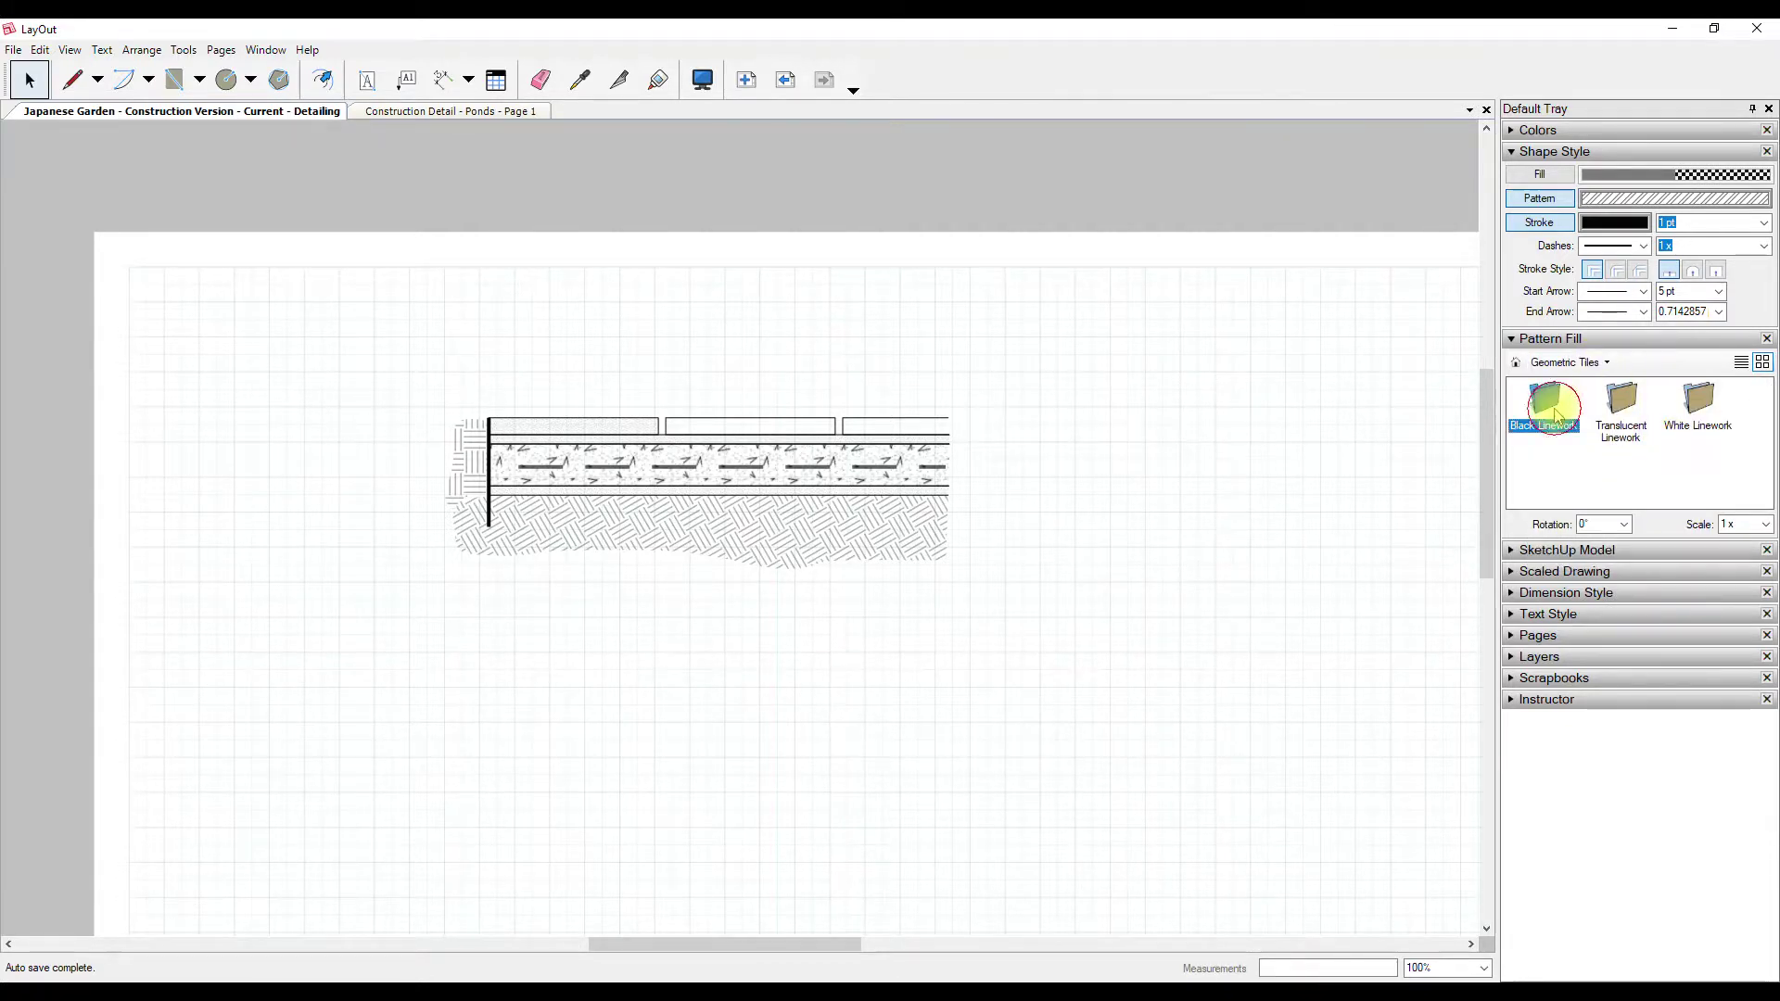
pyautogui.doubleClick(1554, 415)
pyautogui.moveTo(1762, 419)
pyautogui.mouseDown()
pyautogui.moveTo(1771, 484)
pyautogui.moveTo(1767, 394)
pyautogui.mouseUp()
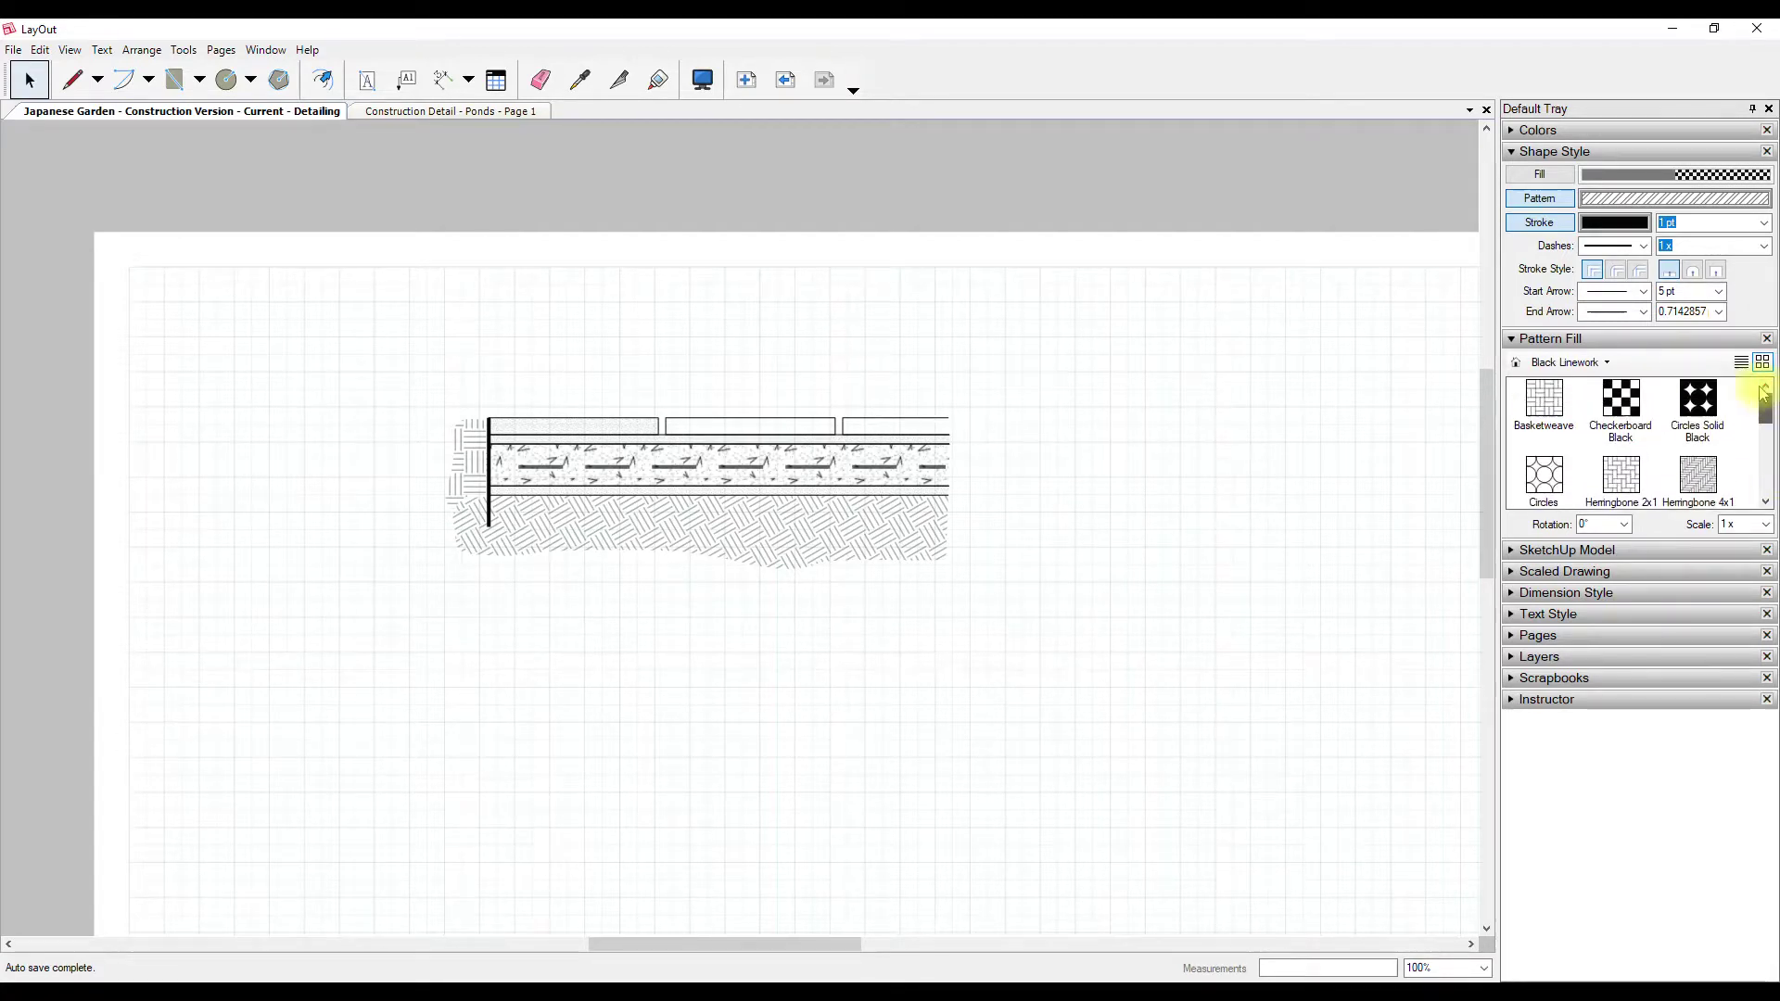
# Step: Switch to Tonal Patterns and view its Lines folder
pyautogui.click(1604, 363)
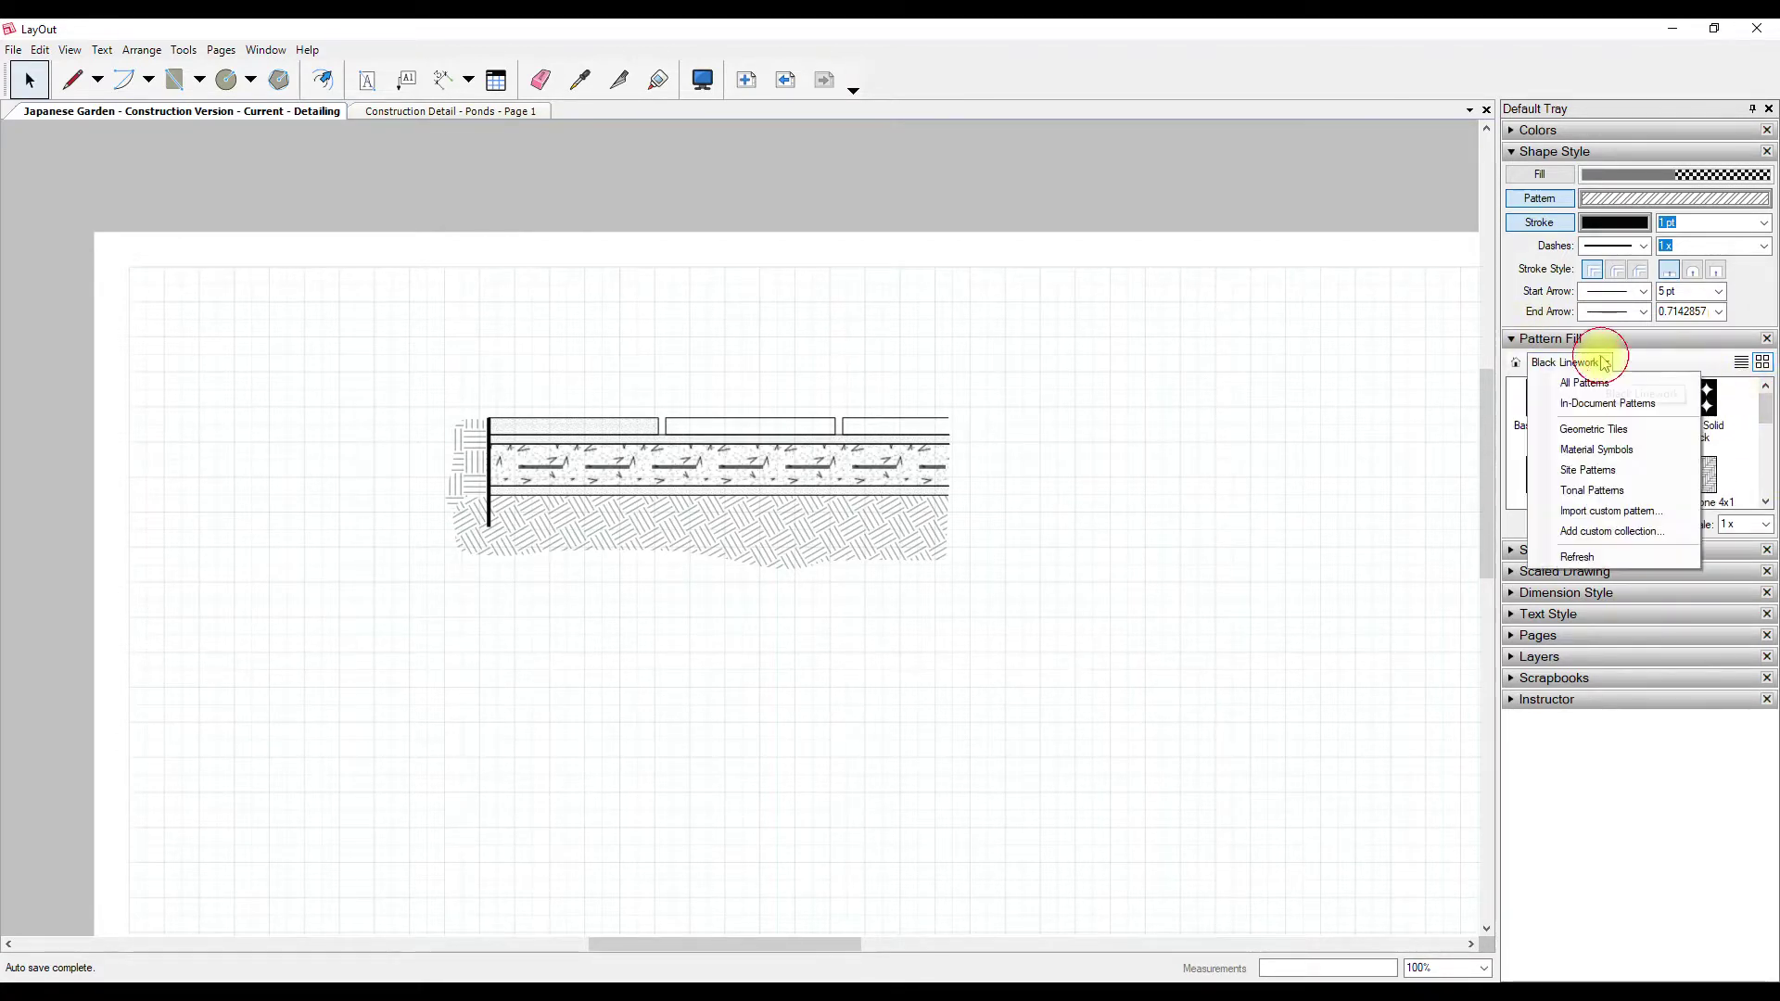
pyautogui.click(1592, 490)
pyautogui.doubleClick(1616, 397)
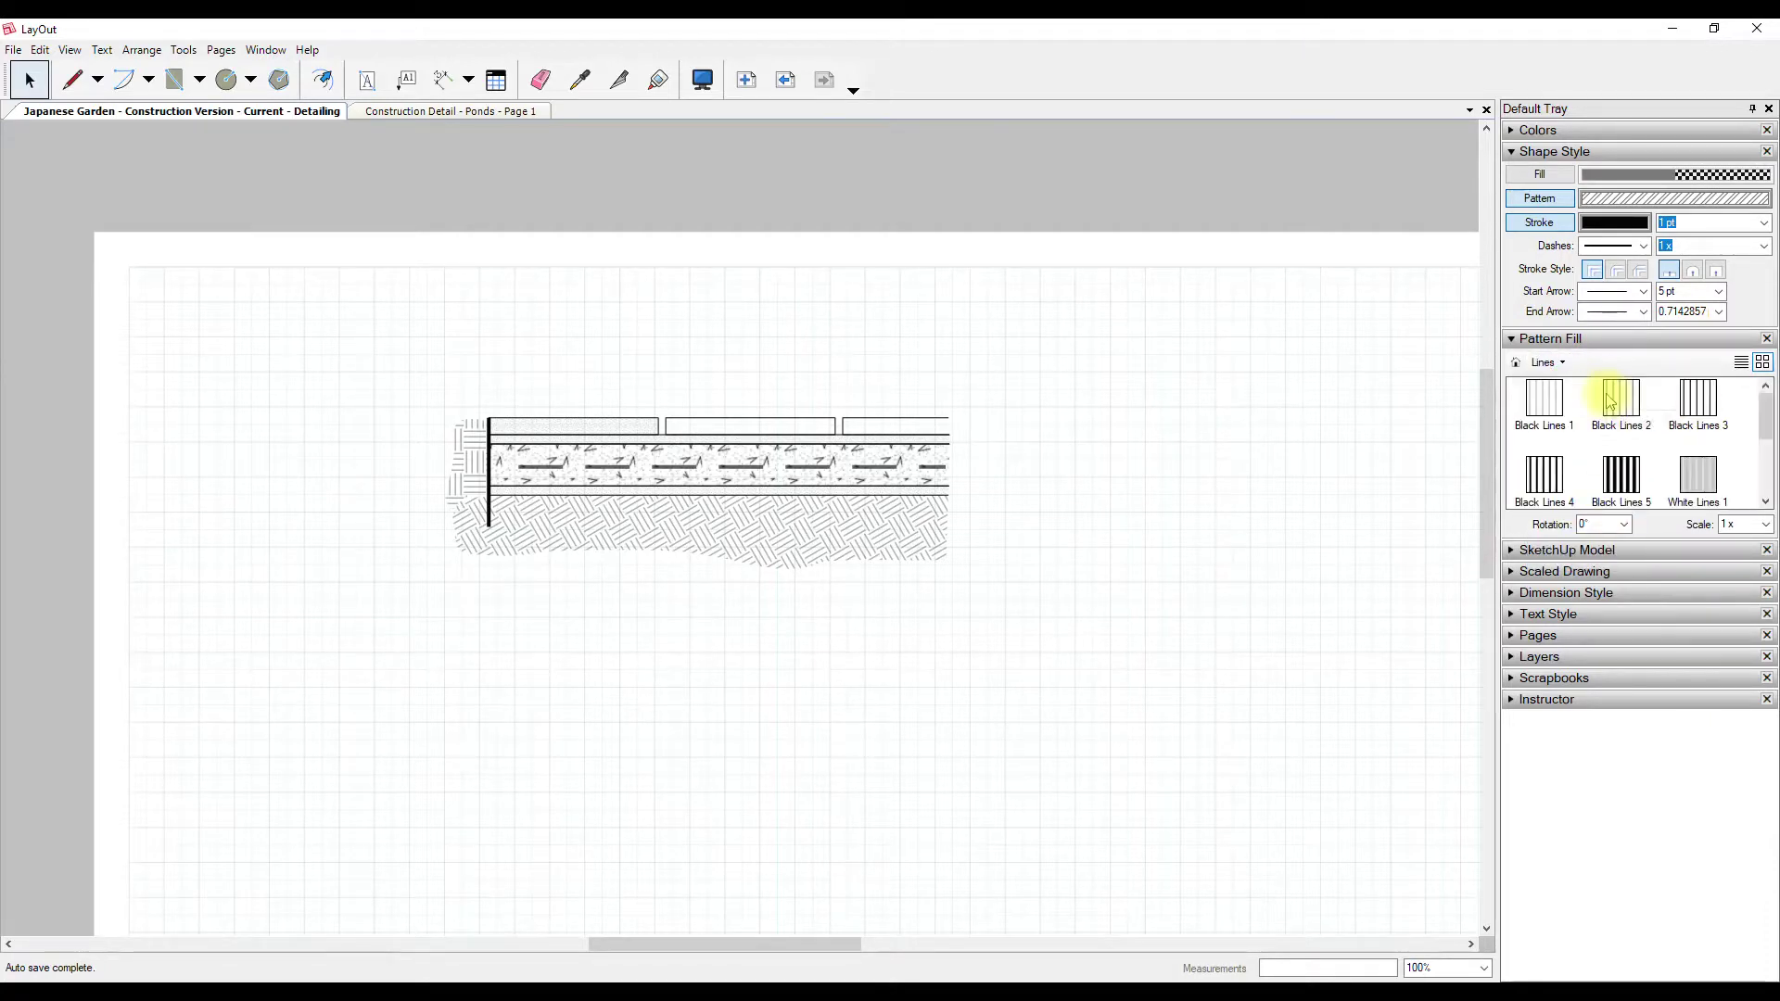
pyautogui.moveTo(1771, 416)
pyautogui.mouseDown()
pyautogui.moveTo(1764, 469)
pyautogui.moveTo(1766, 399)
pyautogui.mouseUp()
pyautogui.click(1544, 364)
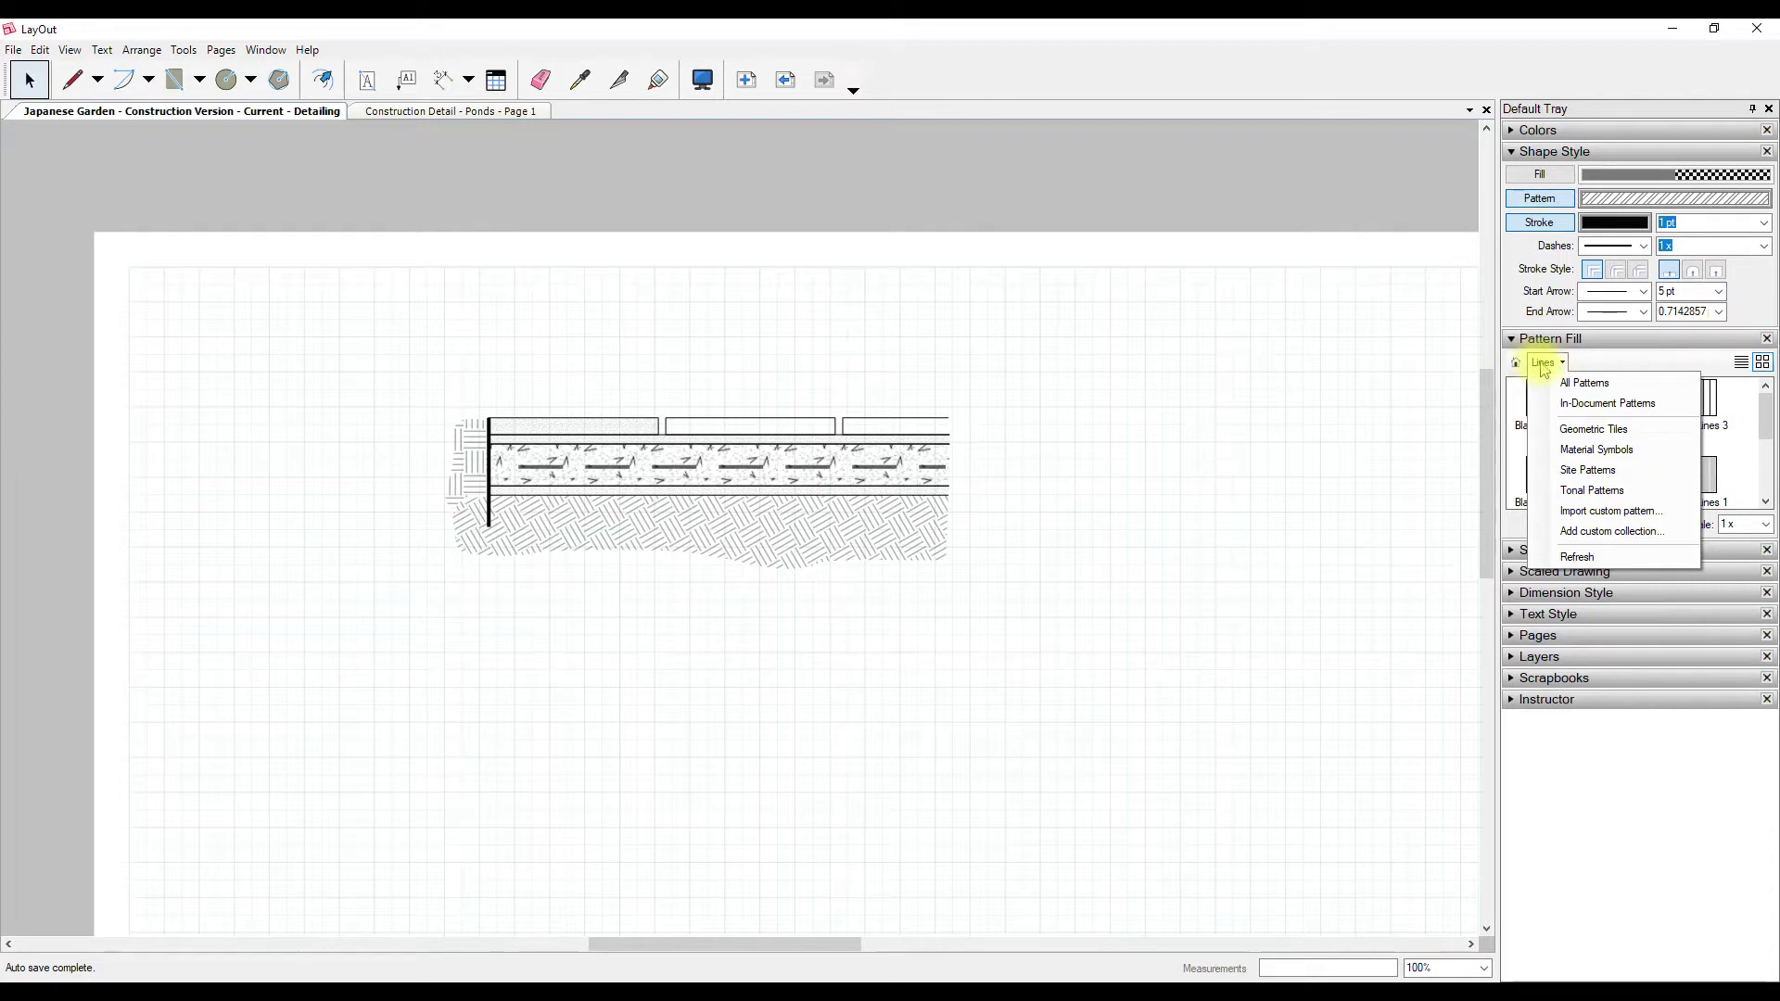
# Step: Return the pattern browser to In-Document Patterns and zoom in on the drawing
pyautogui.click(1601, 362)
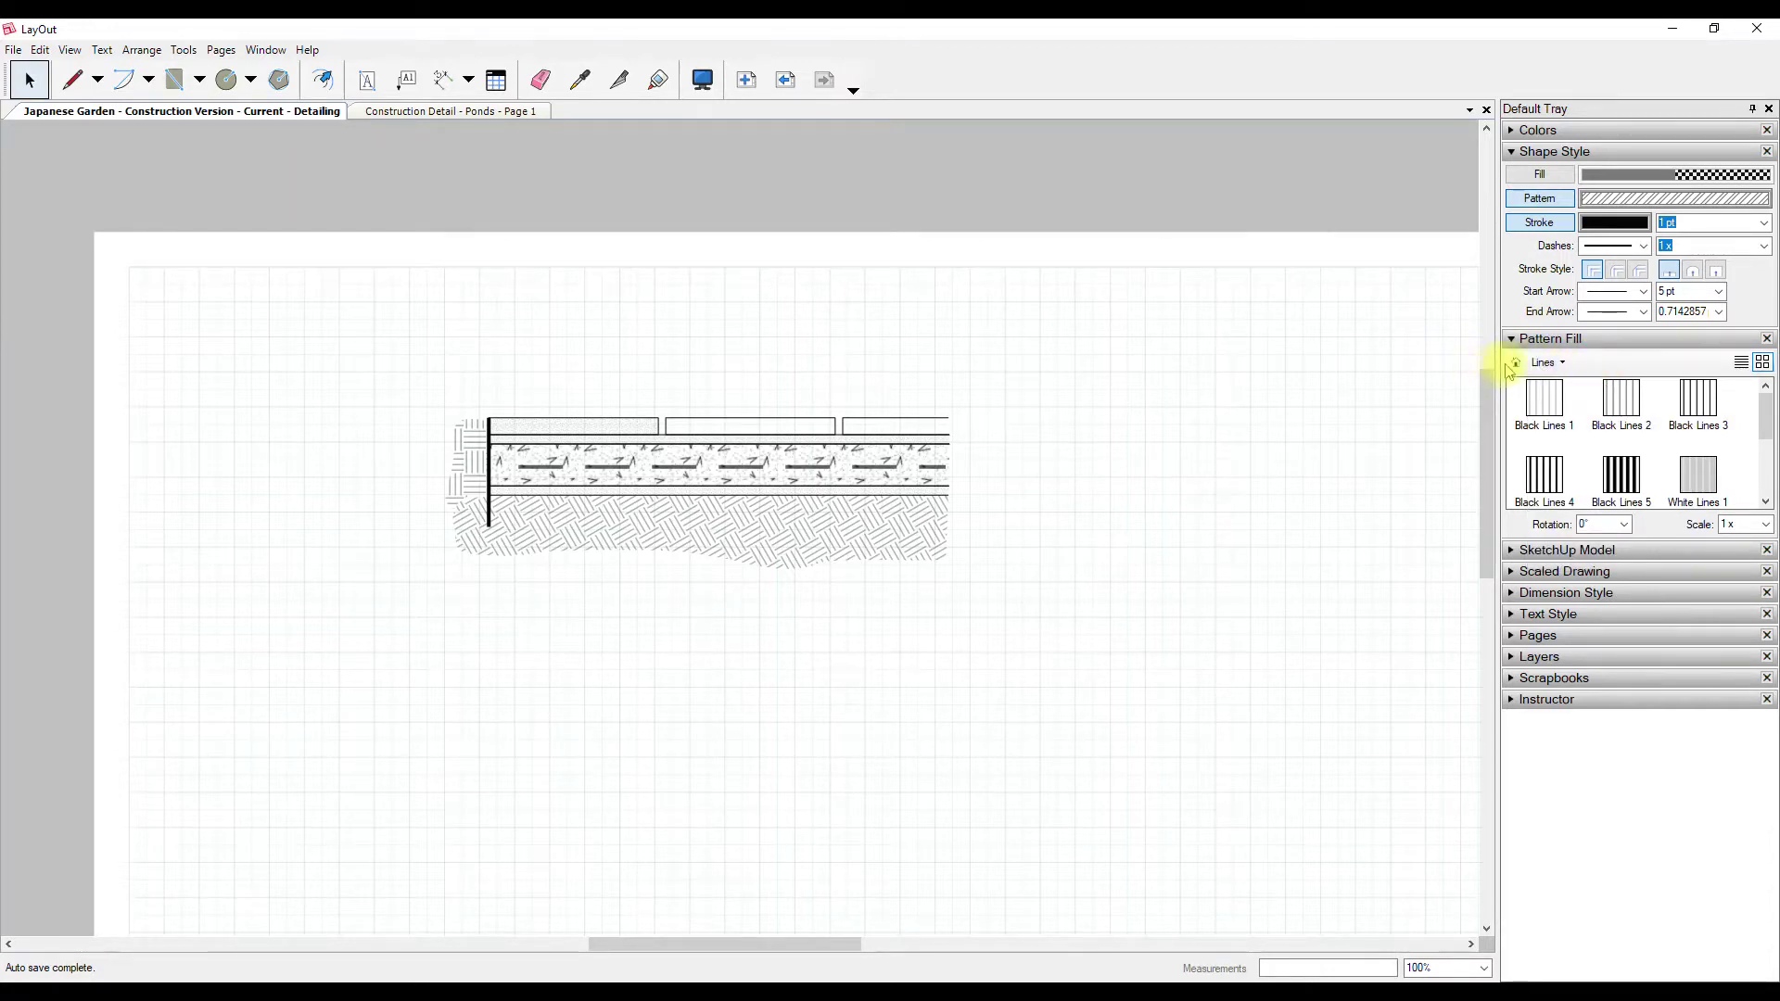
pyautogui.click(1515, 363)
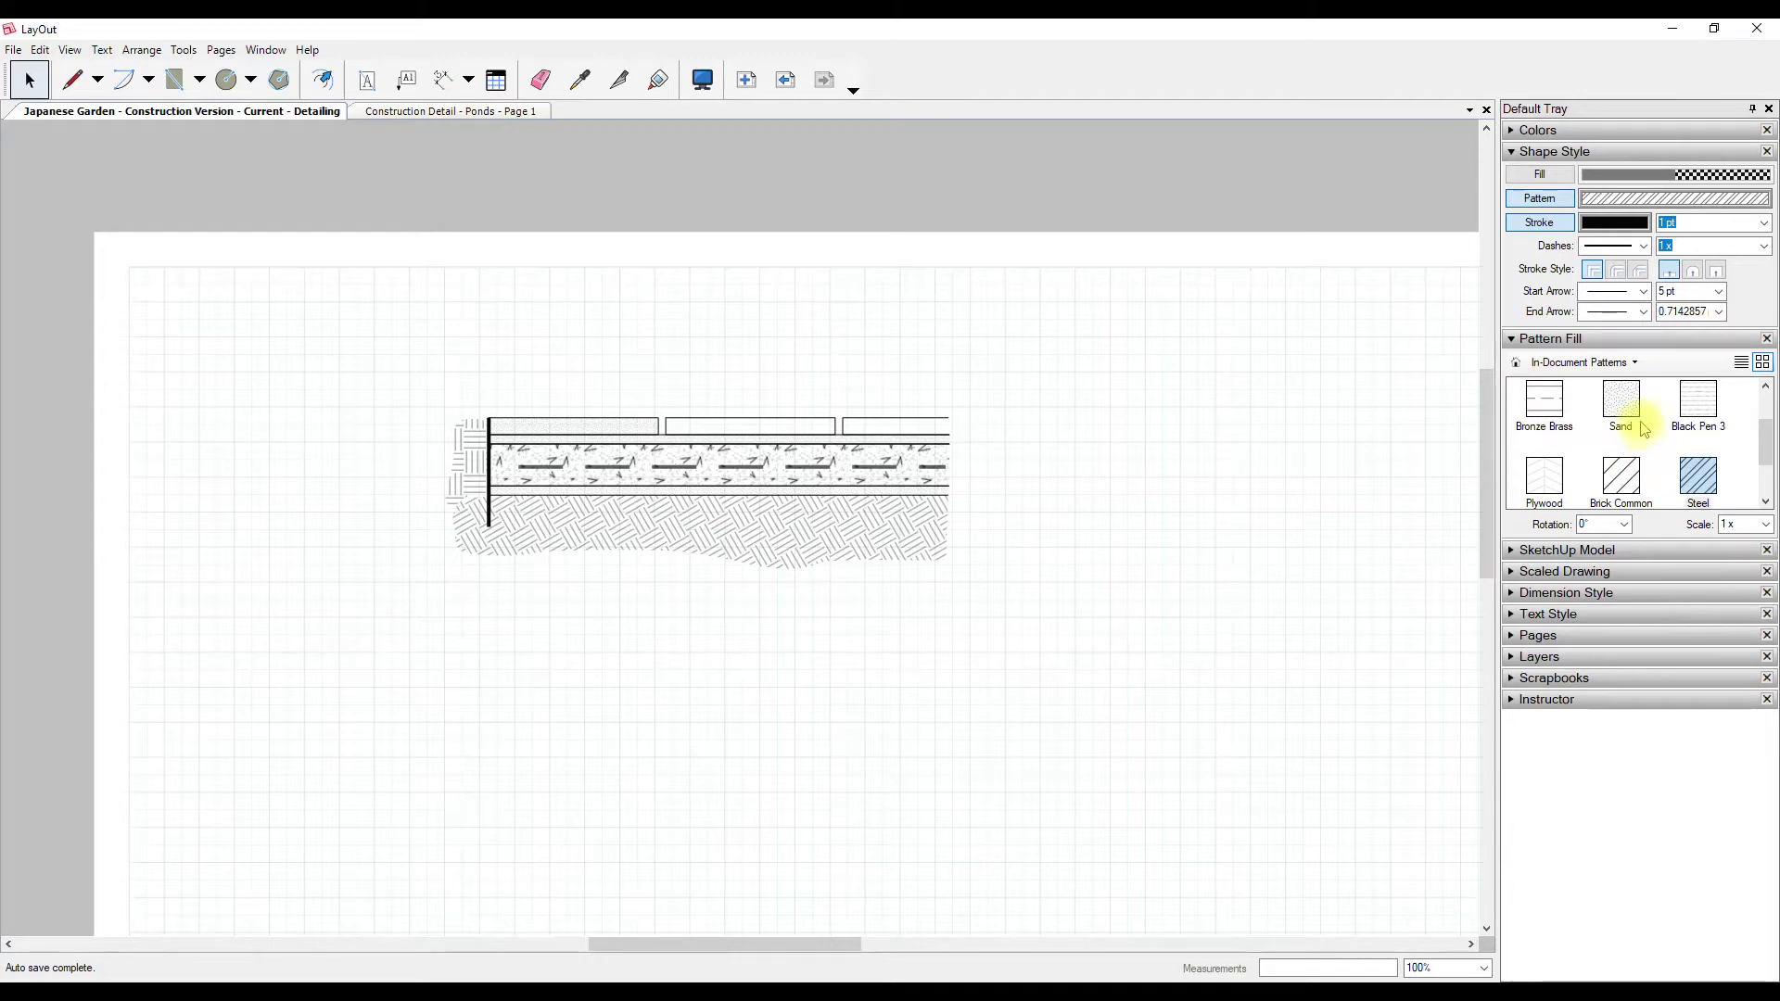
pyautogui.moveTo(1764, 449)
pyautogui.mouseDown()
pyautogui.moveTo(1765, 475)
pyautogui.moveTo(1760, 426)
pyautogui.mouseUp()
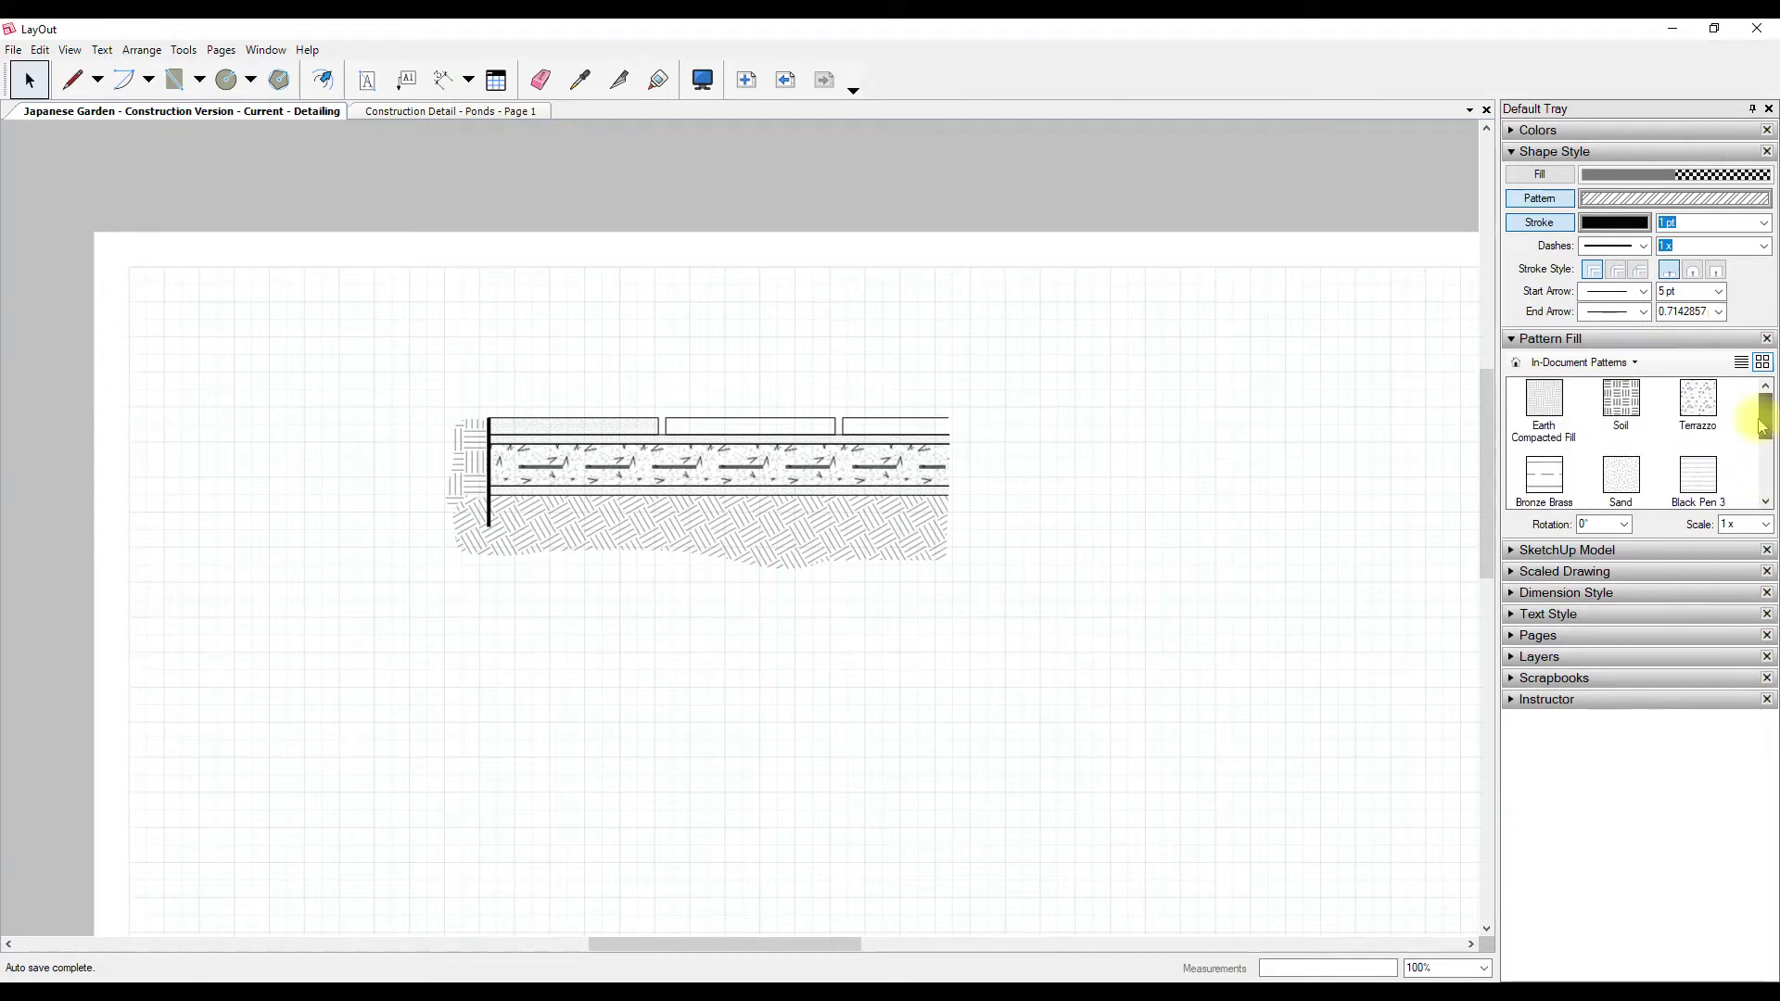
pyautogui.scroll(5, 636, 434)
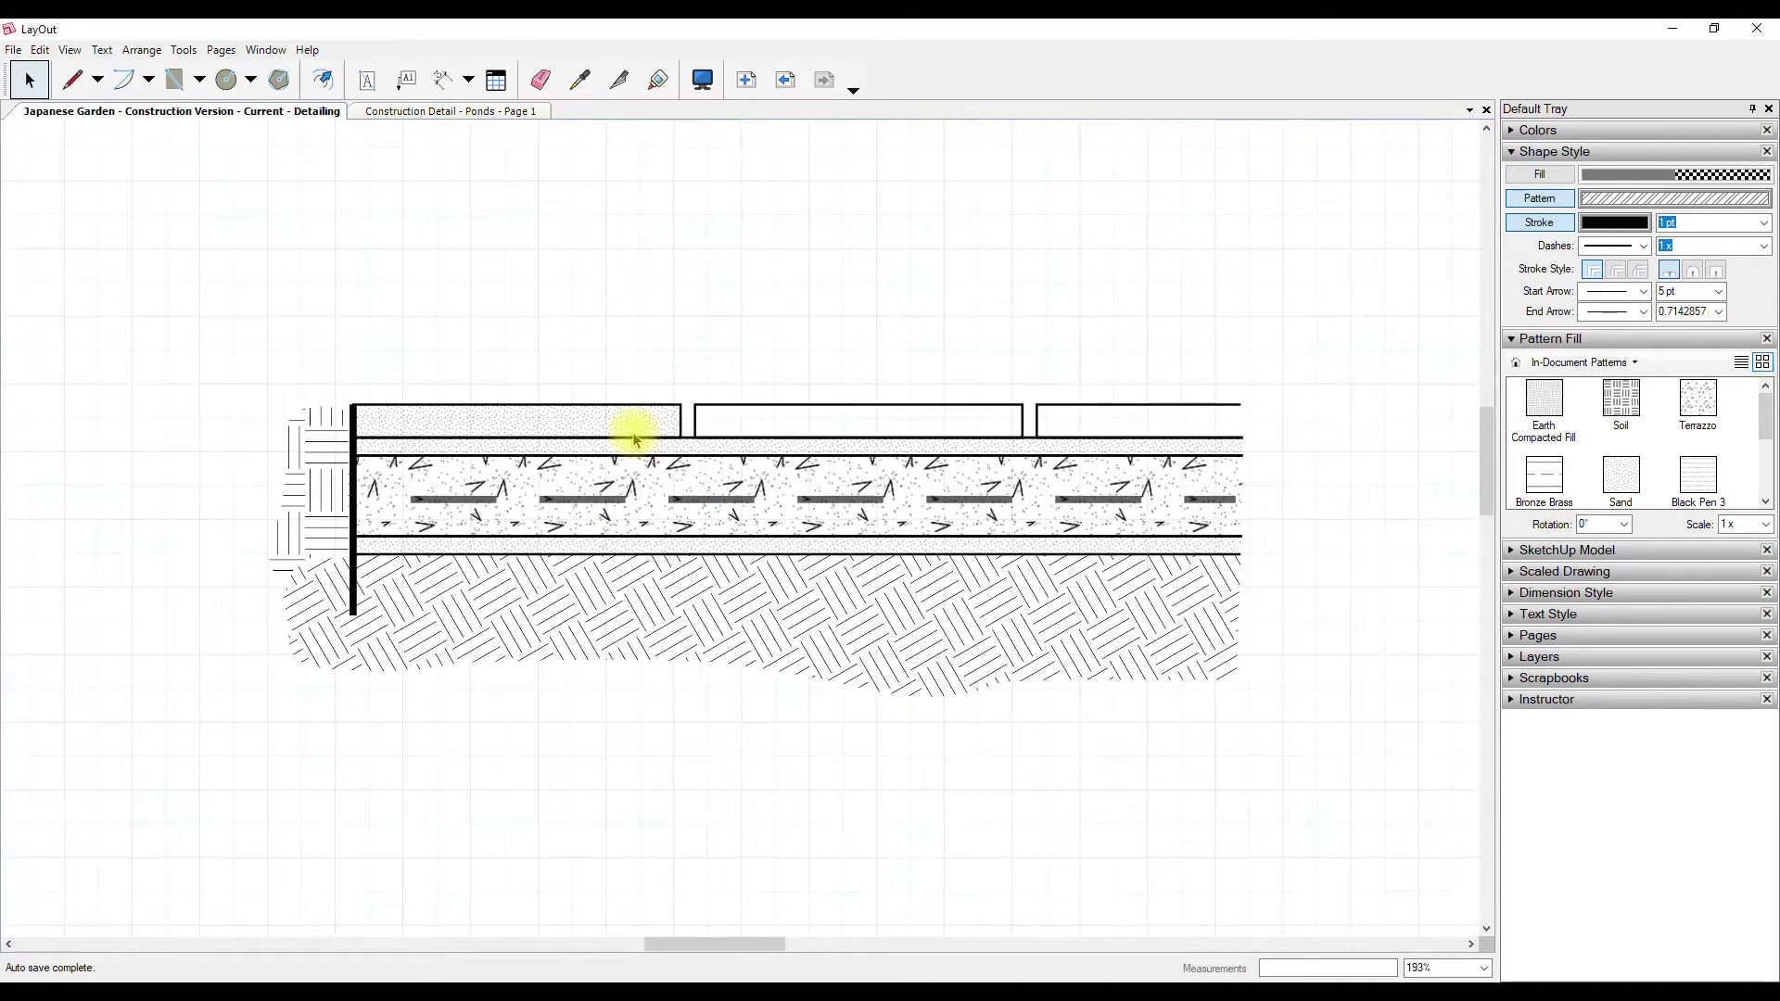
pyautogui.scroll(2, 636, 434)
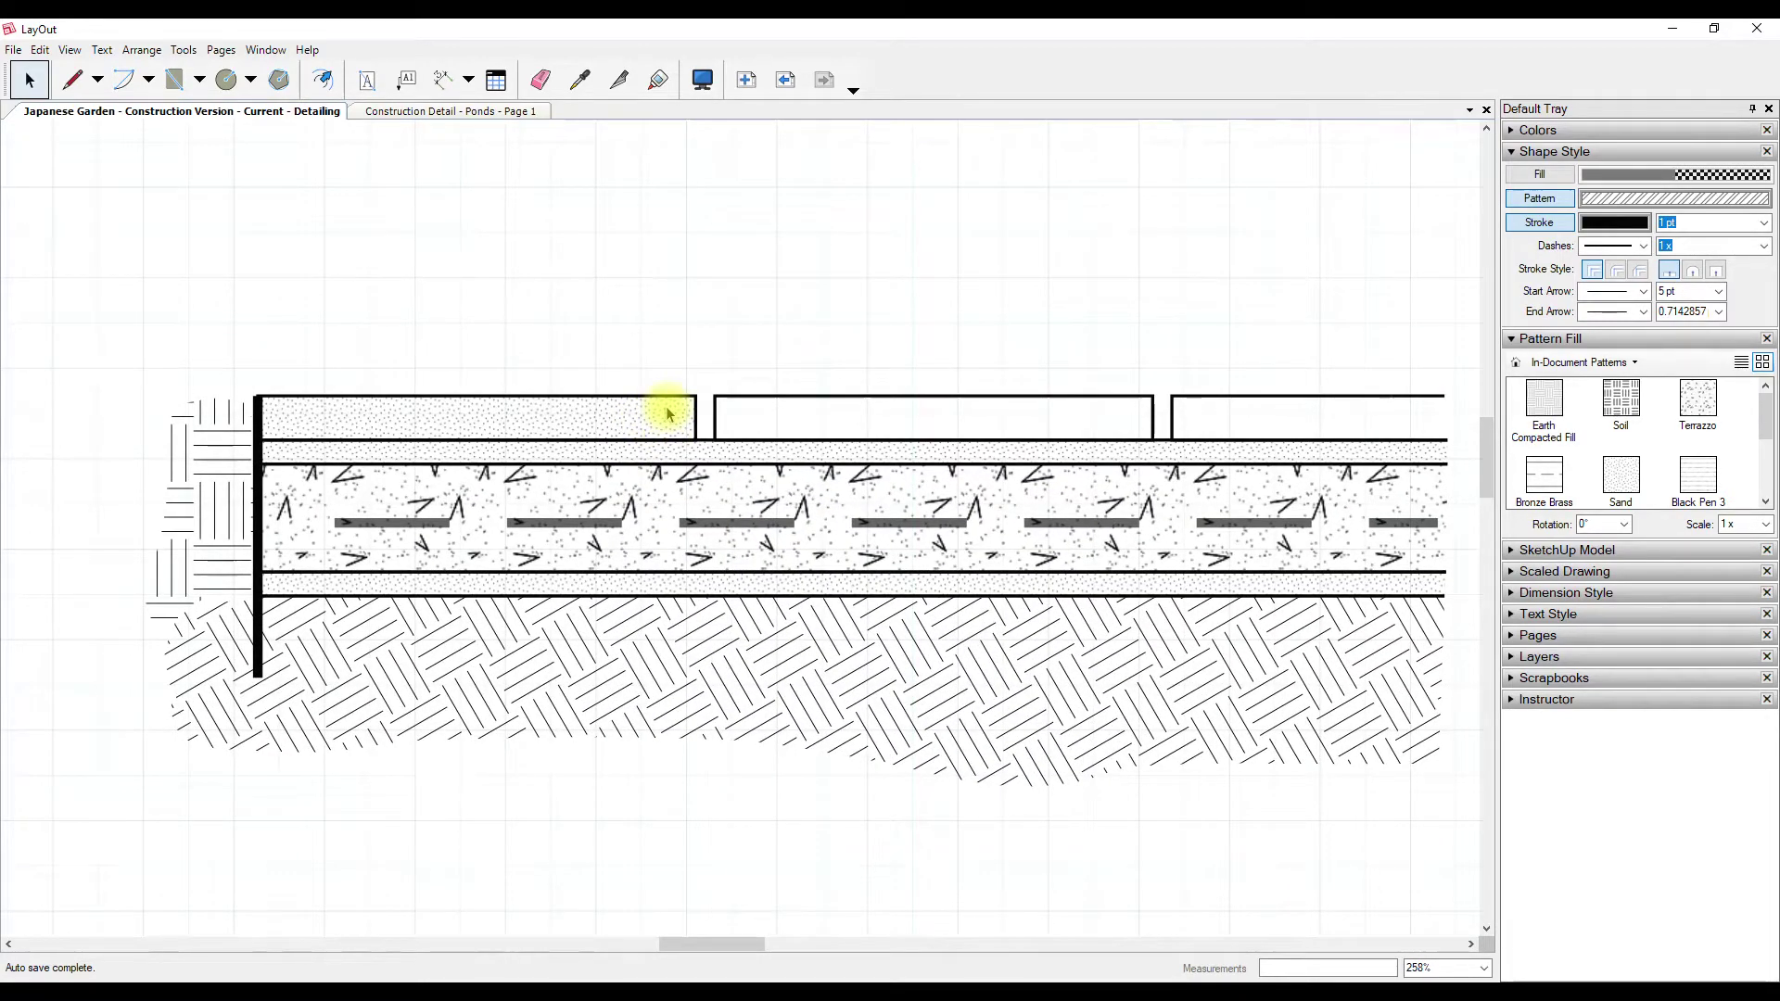
pyautogui.click(579, 81)
# Step: Sample the left slab's Sand stipple and apply it to the empty middle slab
pyautogui.click(612, 412)
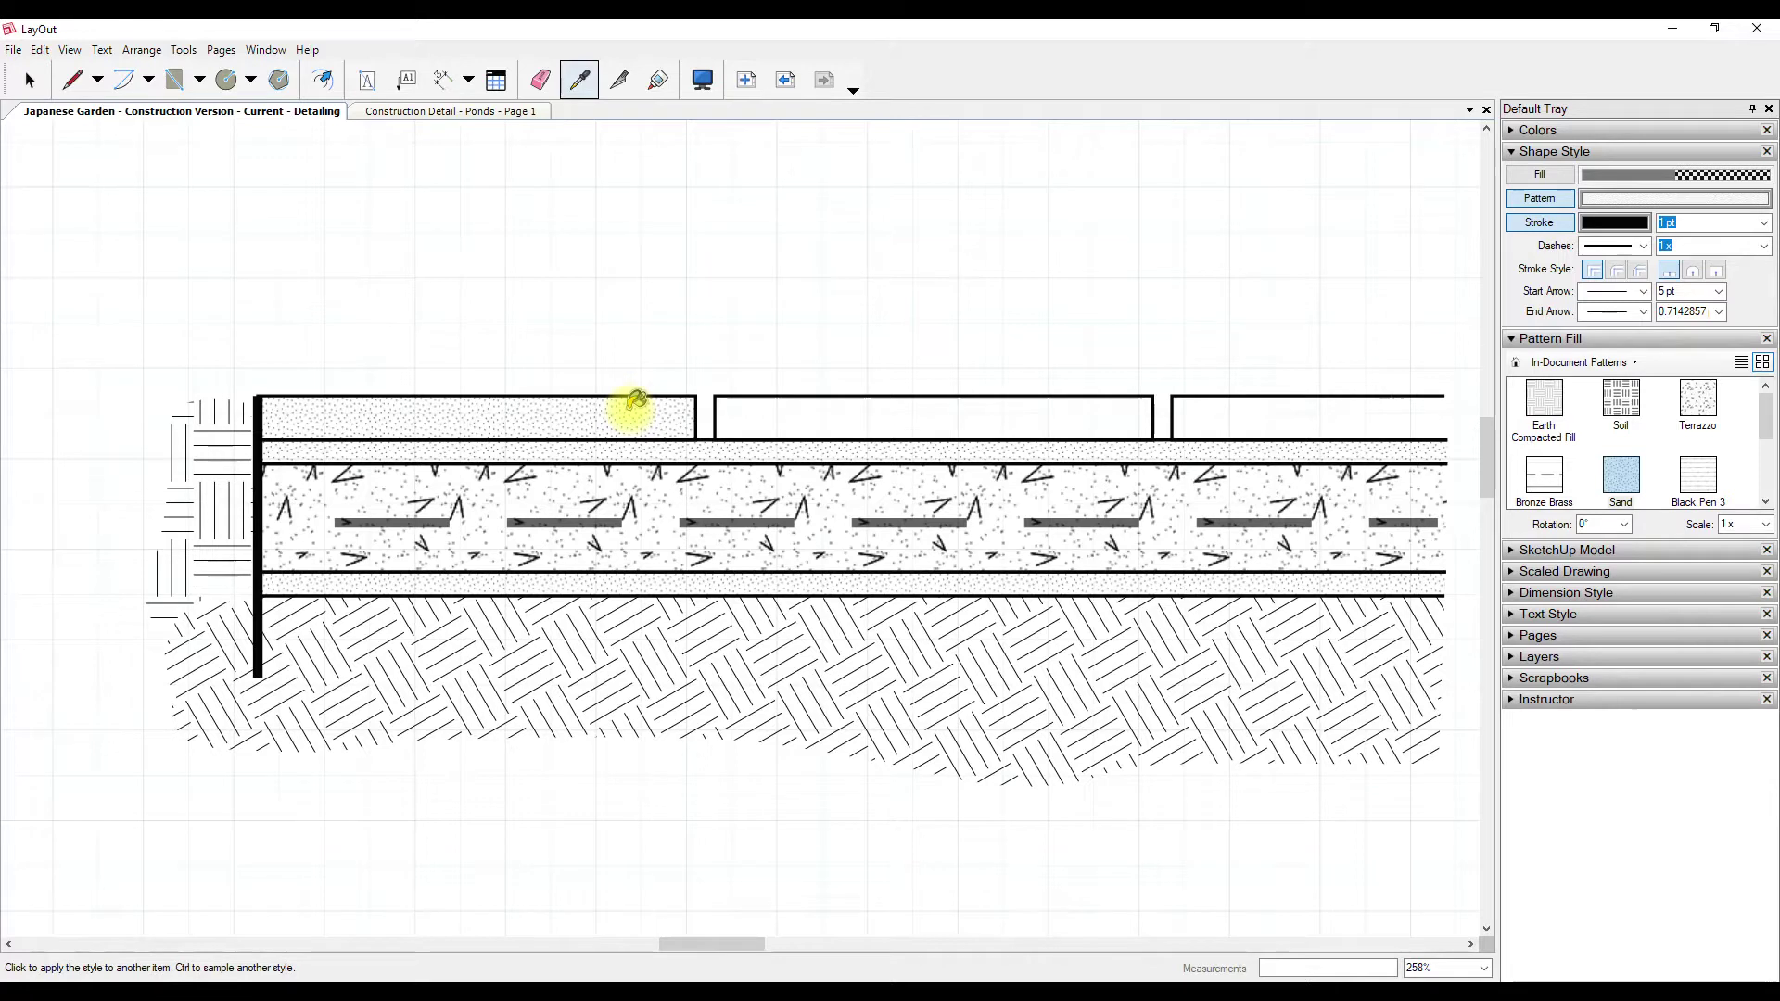
pyautogui.click(758, 397)
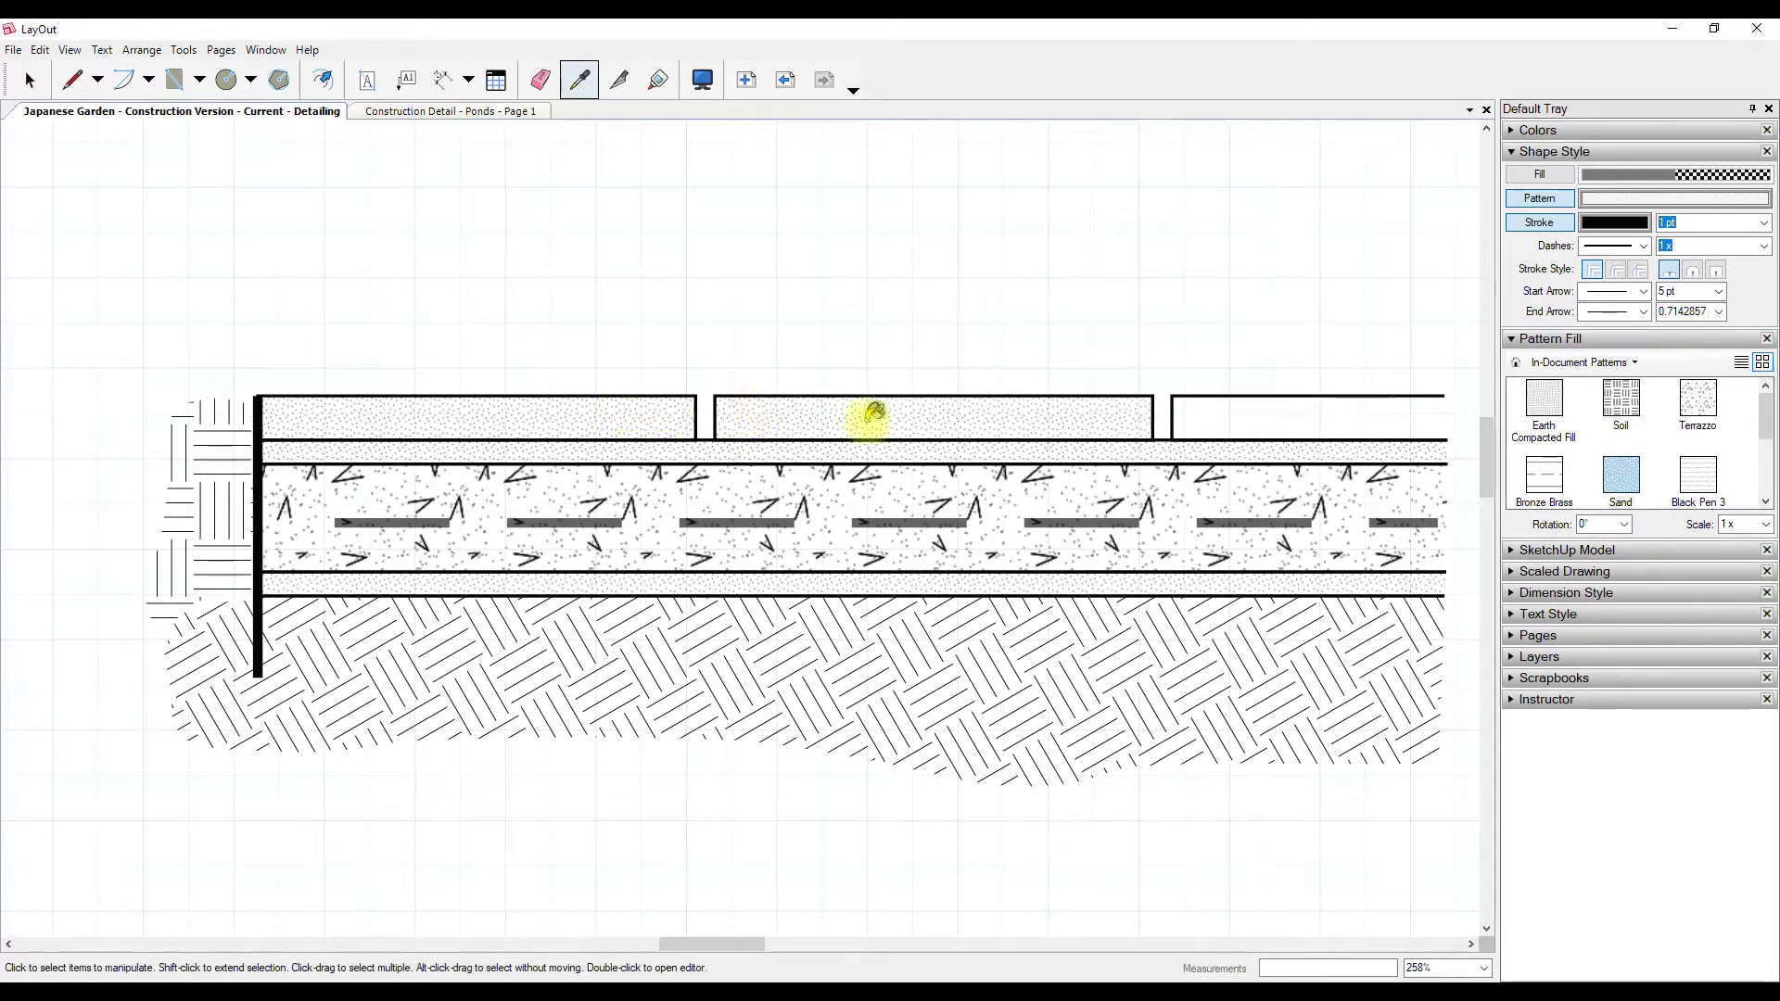